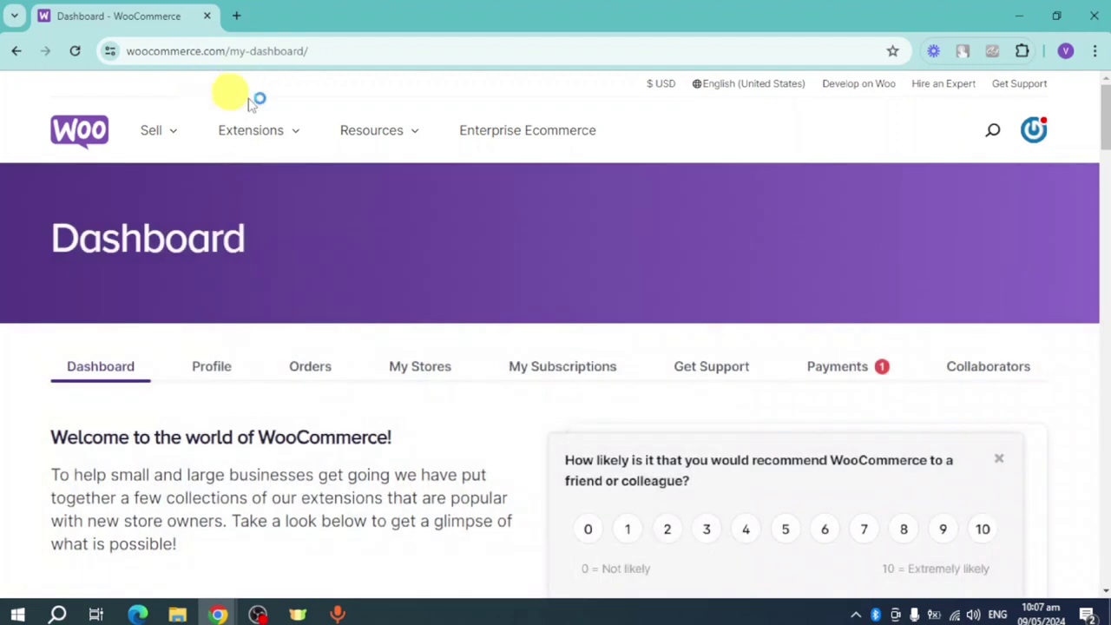
- Open My Stores and scroll through the list of connected stores
left_click(419, 376)
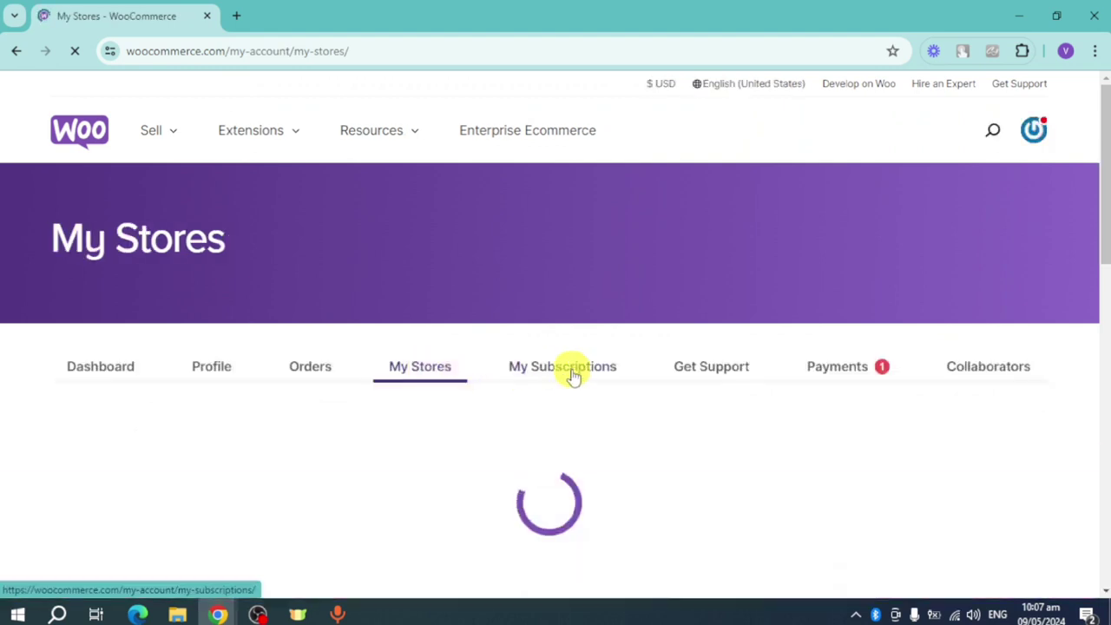
scroll(568, 372, "down", 1)
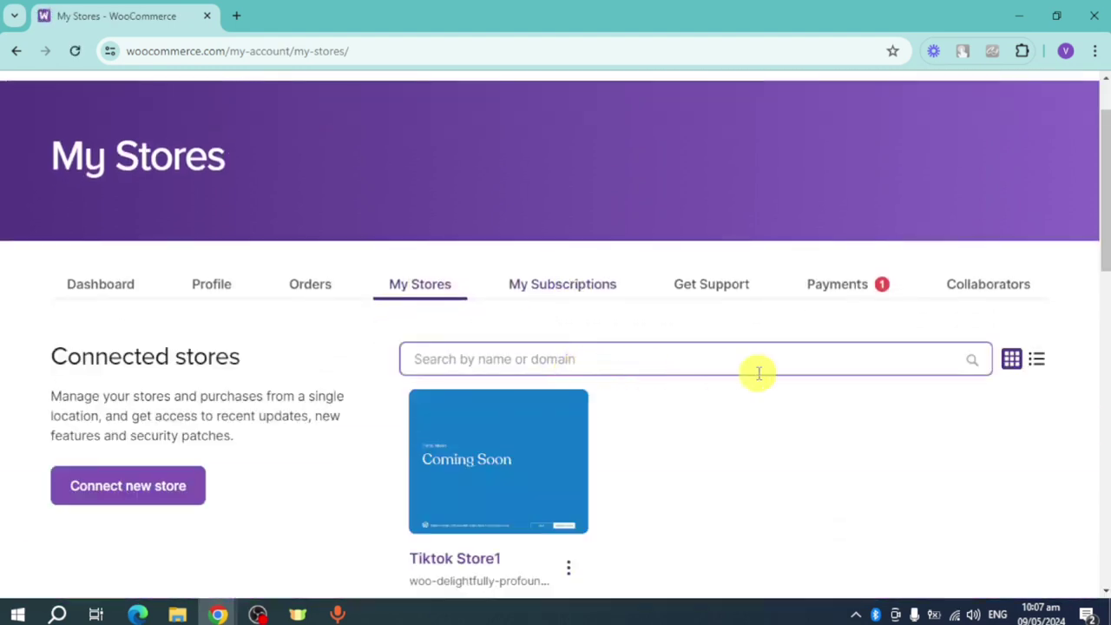
scroll(756, 373, "down", 2)
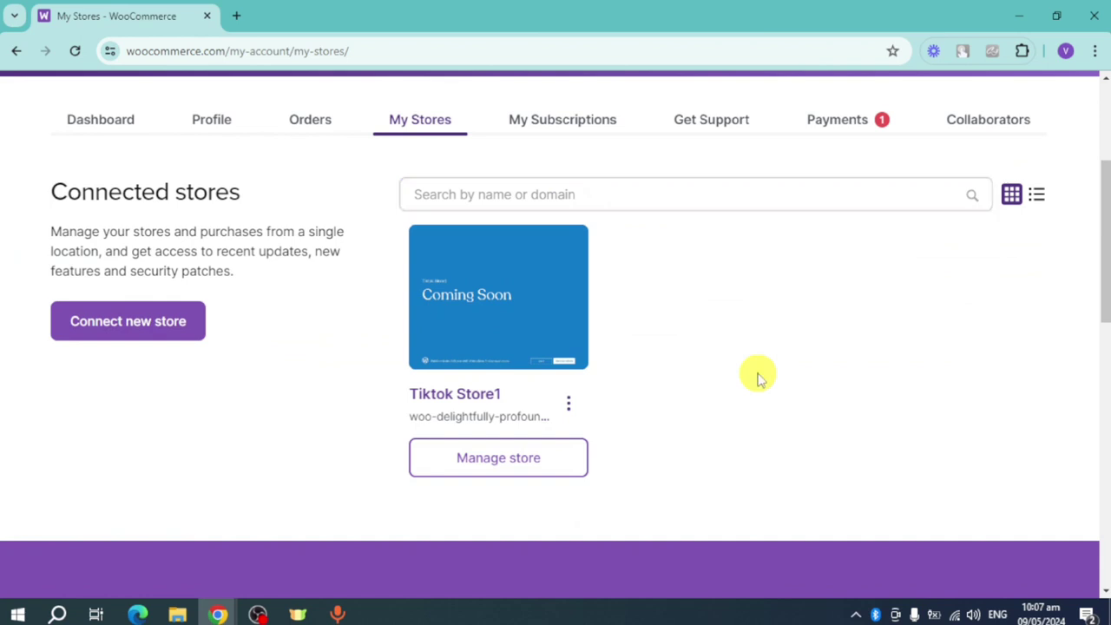
- Start connecting a new store, cancel it, then open Tiktok Store1's admin via Manage store
left_click(163, 328)
left_click(417, 342)
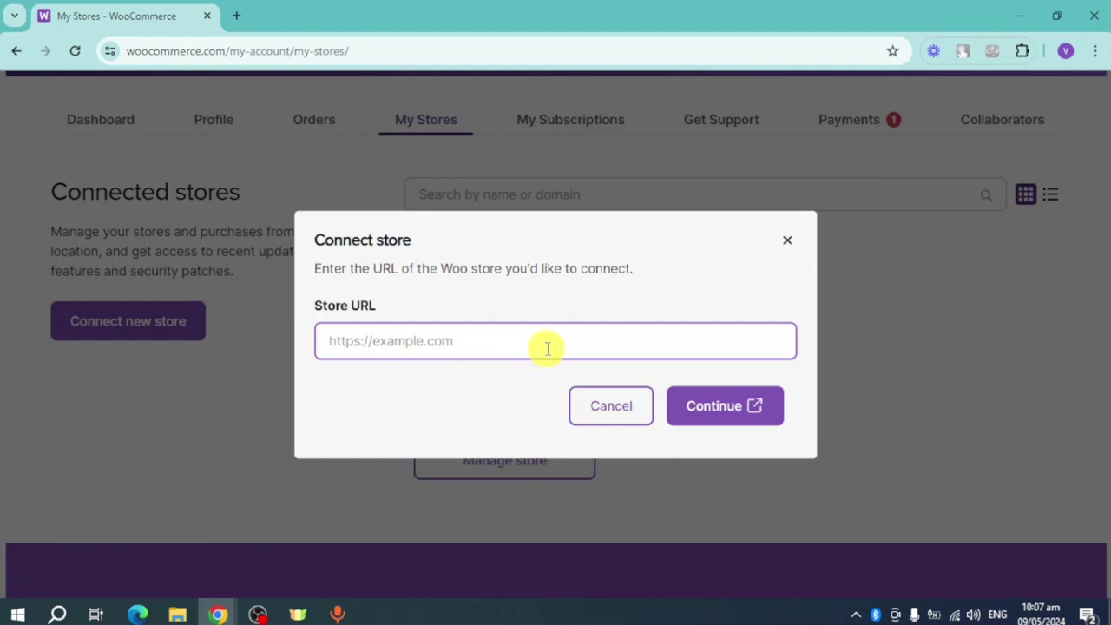
left_click(548, 348)
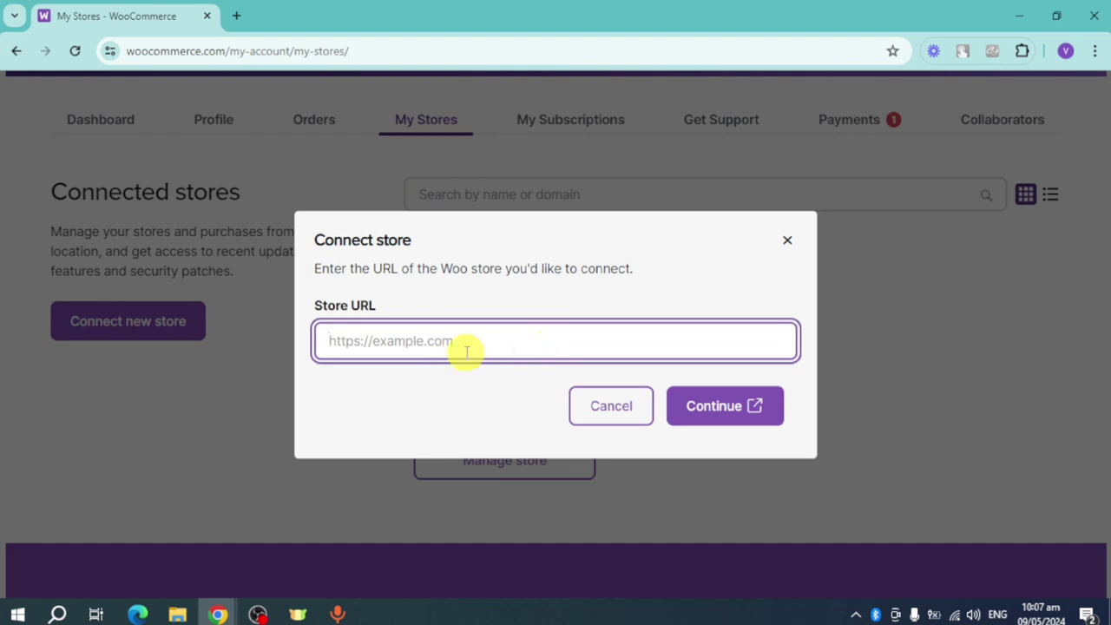
left_click(618, 408)
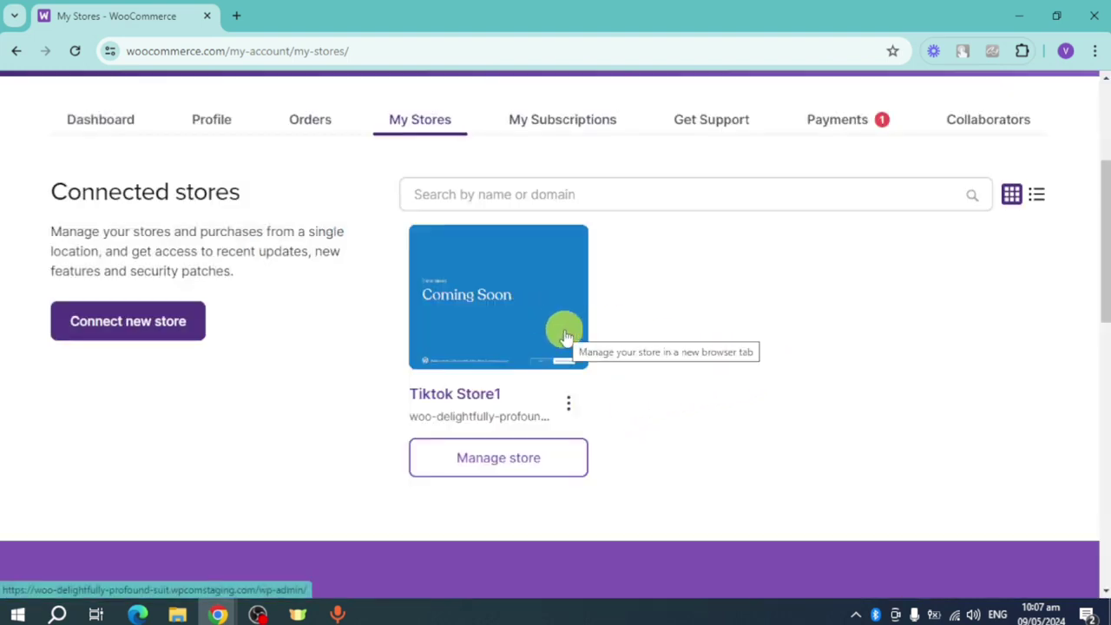
left_click(498, 460)
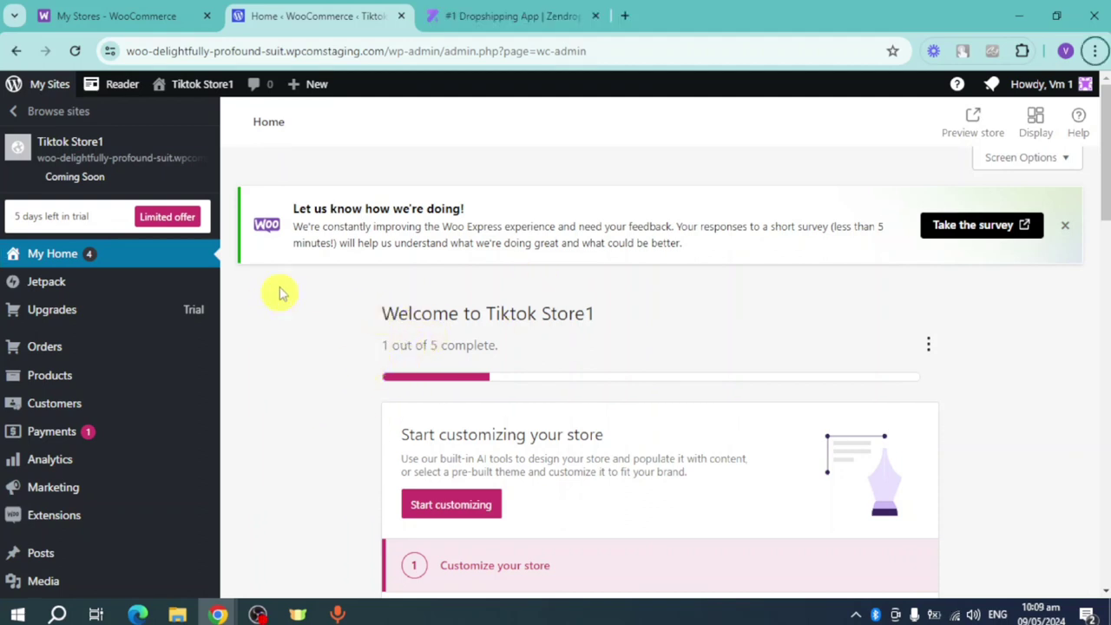
- Switch to the browser tab showing the zendrop.com homepage
left_click(502, 19)
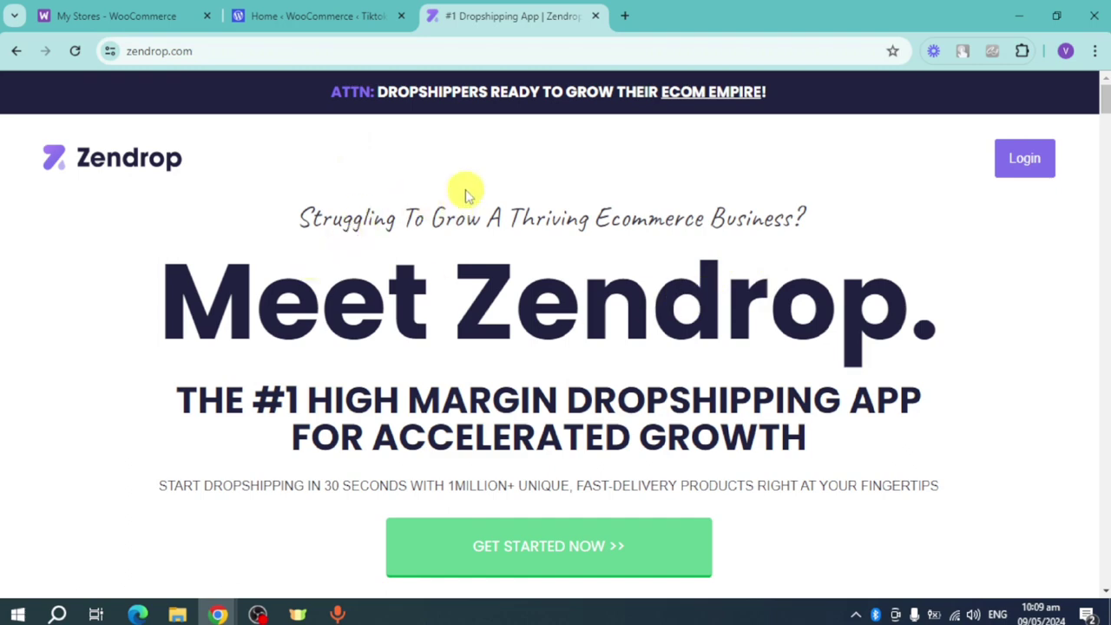
- Start Zendrop sign-up, glance at the WooCommerce admin tab, and return to Zendrop
left_click(560, 556)
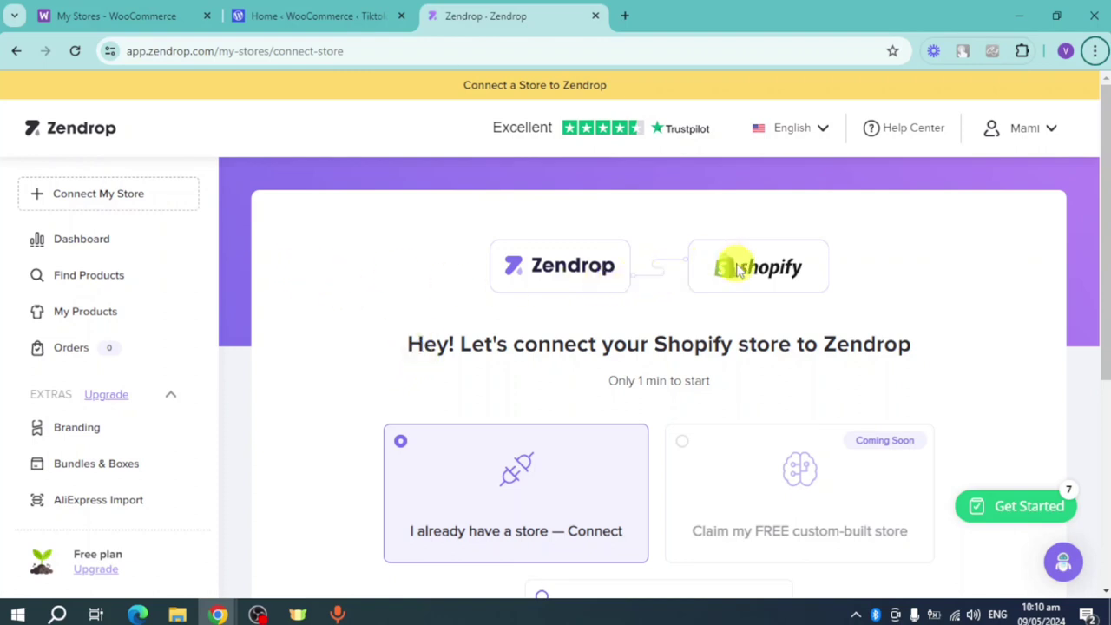
scroll(734, 266, "down", 2)
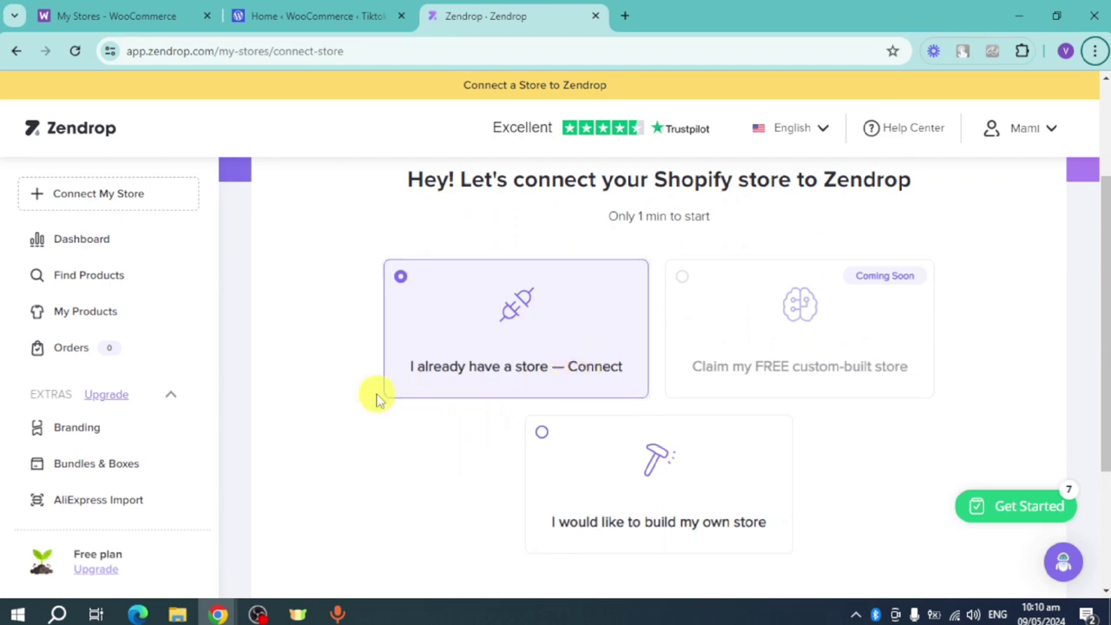
left_click(348, 26)
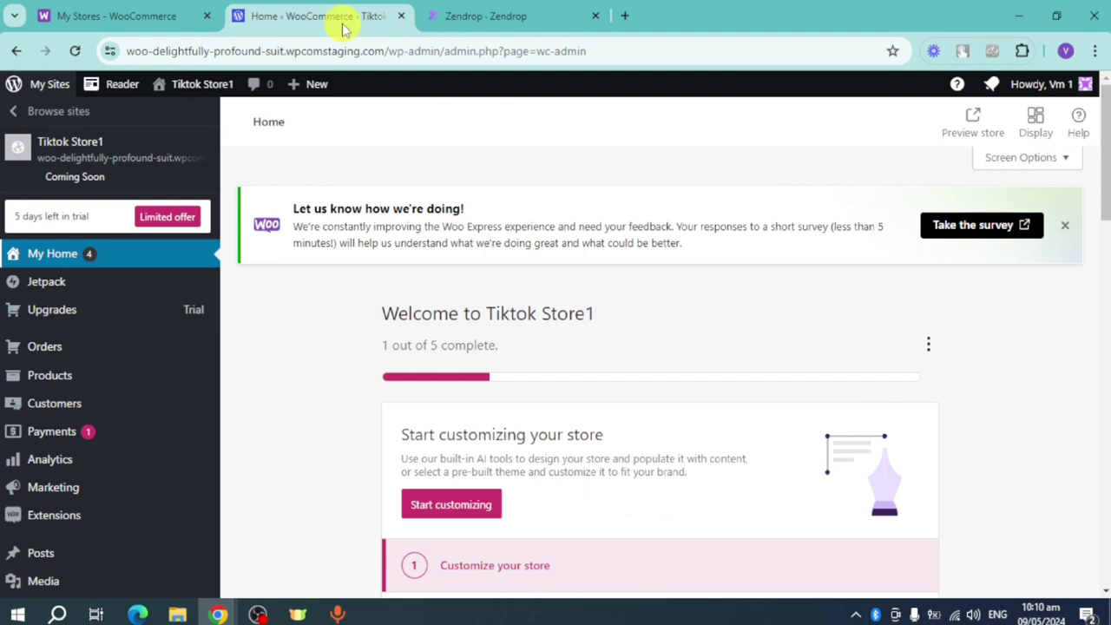
left_click(457, 17)
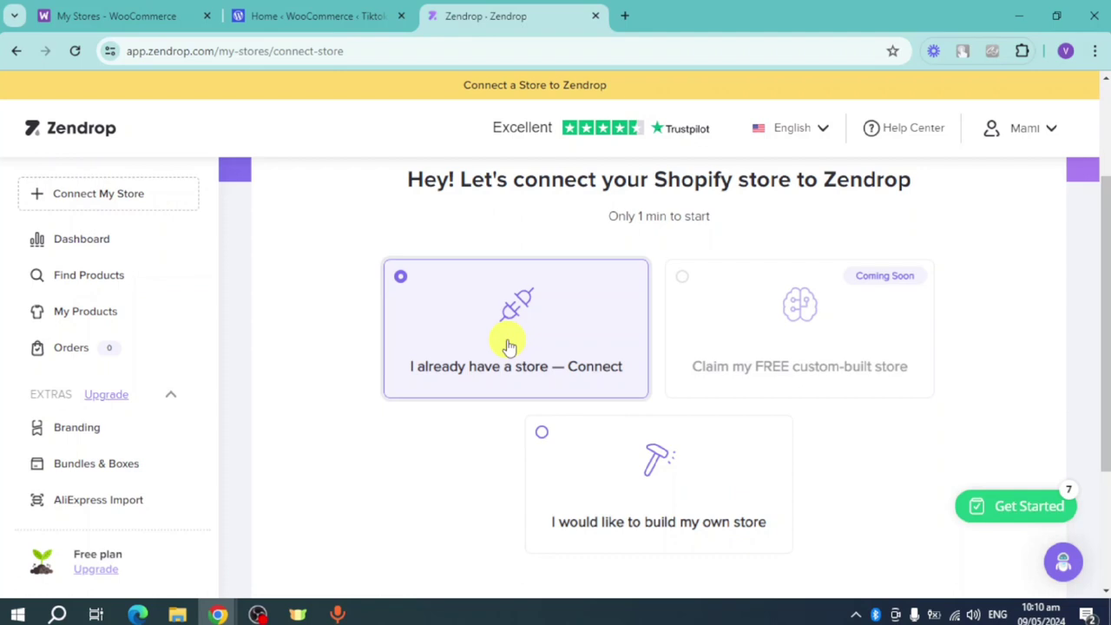
- Choose connecting an existing store, go back, and review the other available platforms
scroll(521, 347, "down", 3)
left_click(630, 429)
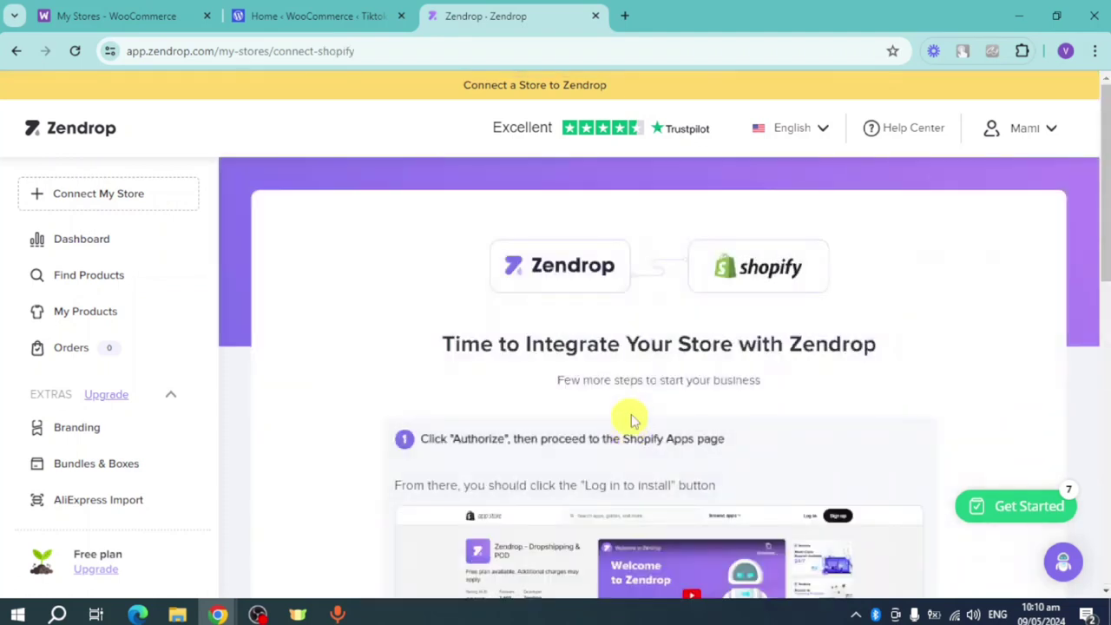
scroll(722, 284, "down", 10)
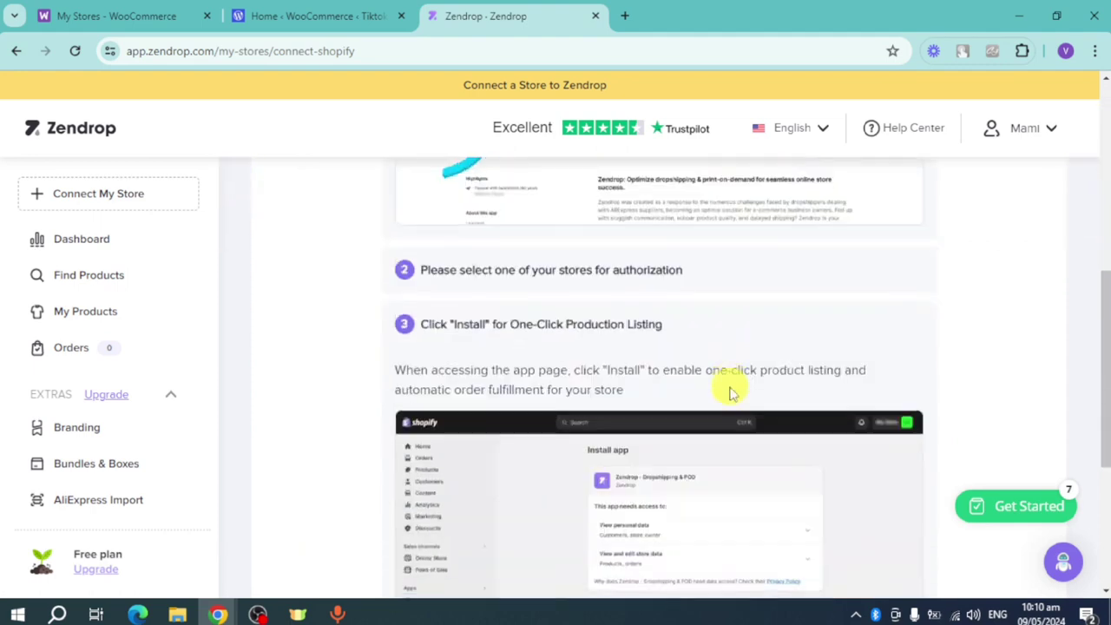
left_click(532, 426)
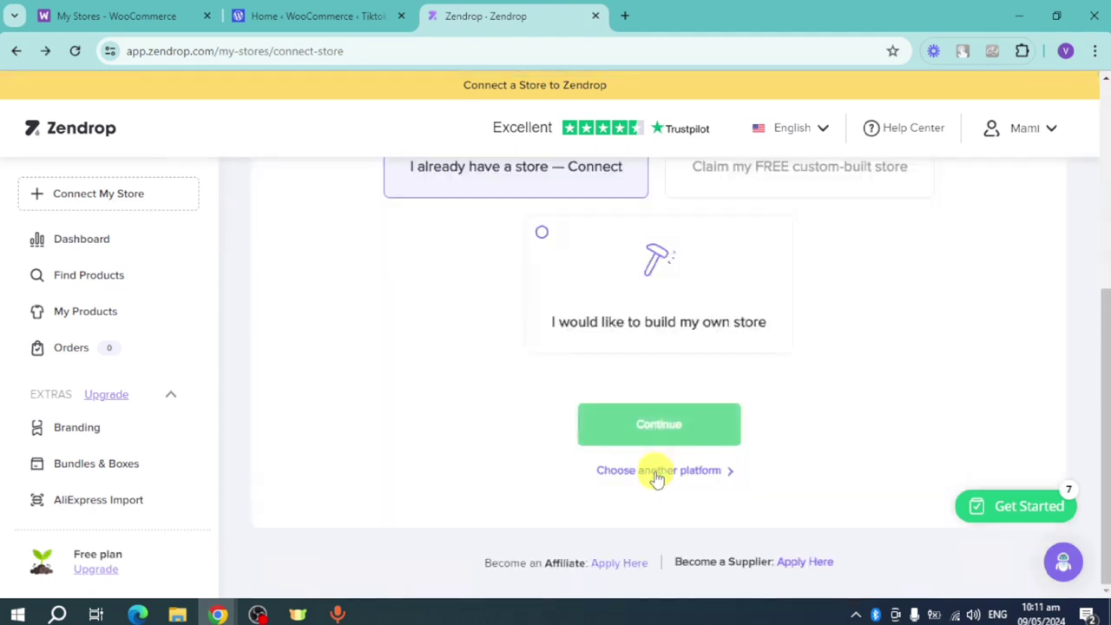
left_click(661, 473)
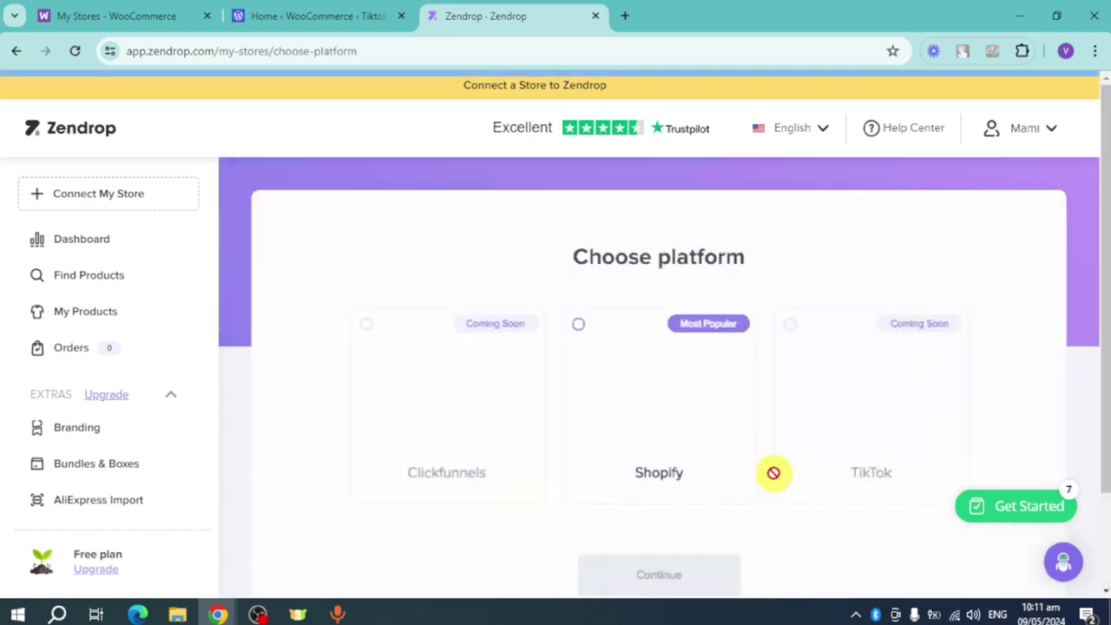
scroll(774, 474, "down", 2)
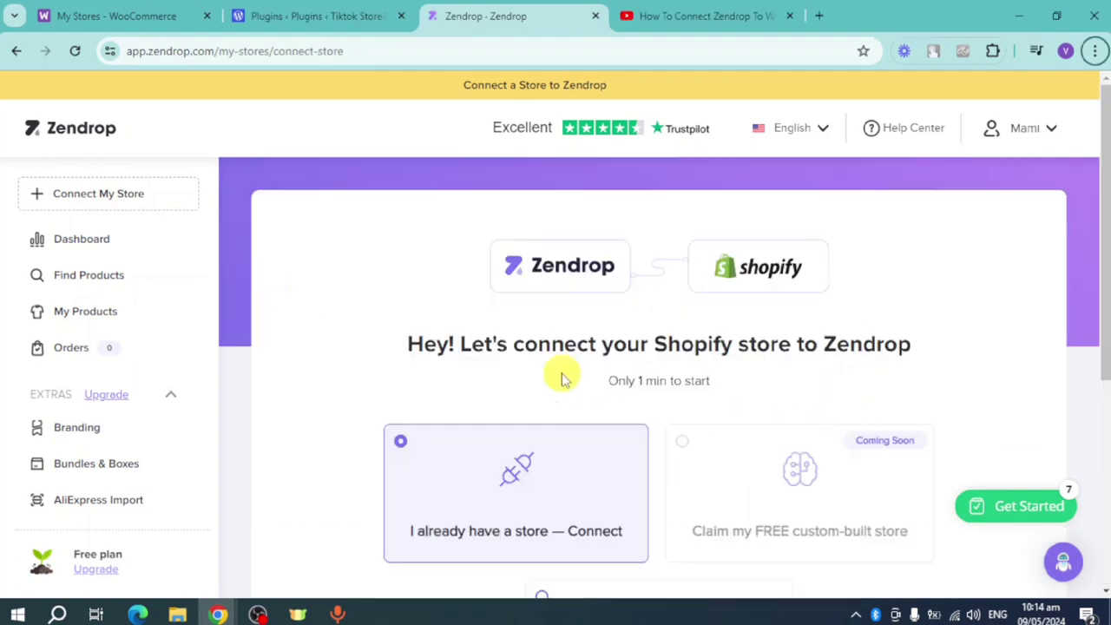
- Scroll the store's Plugins page and follow Browse plugins to the WordPress.org directory
left_click(350, 26)
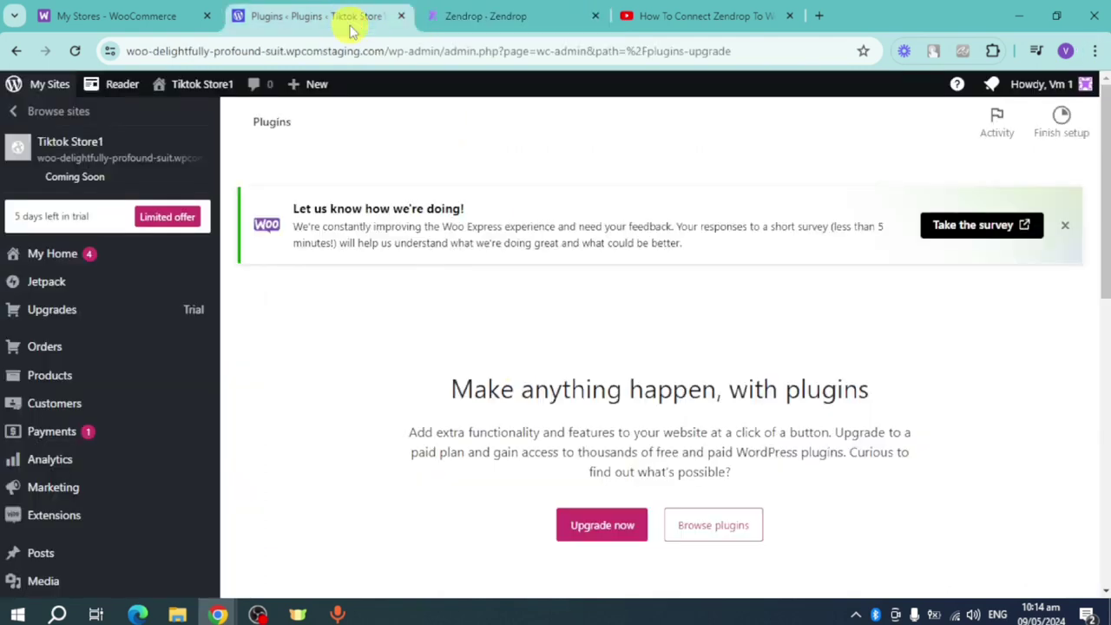
scroll(130, 419, "down", 1)
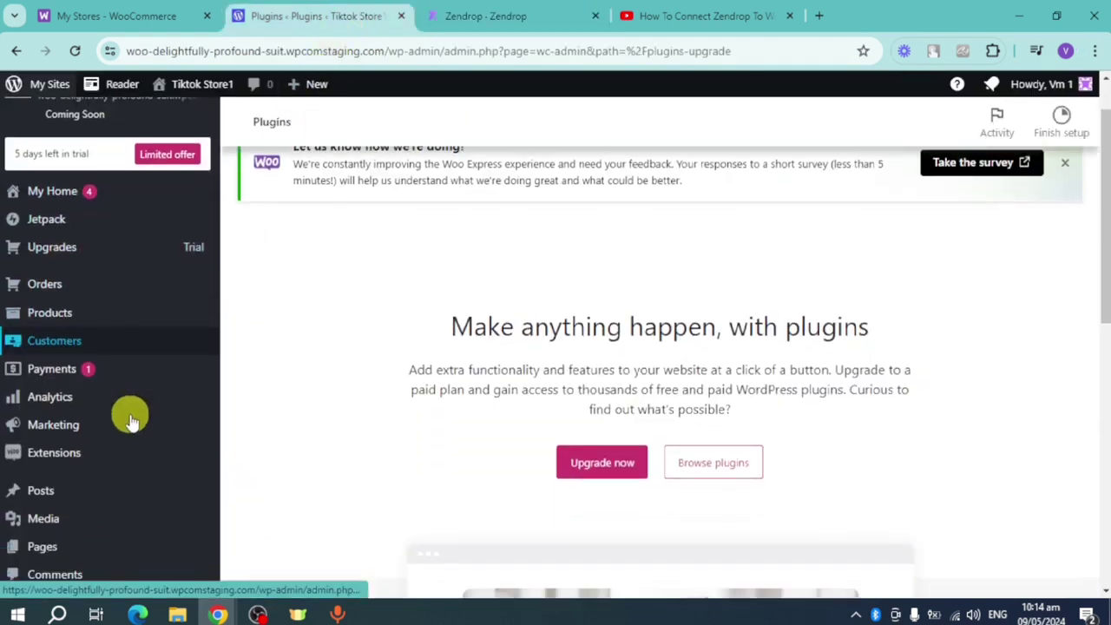
scroll(130, 418, "down", 4)
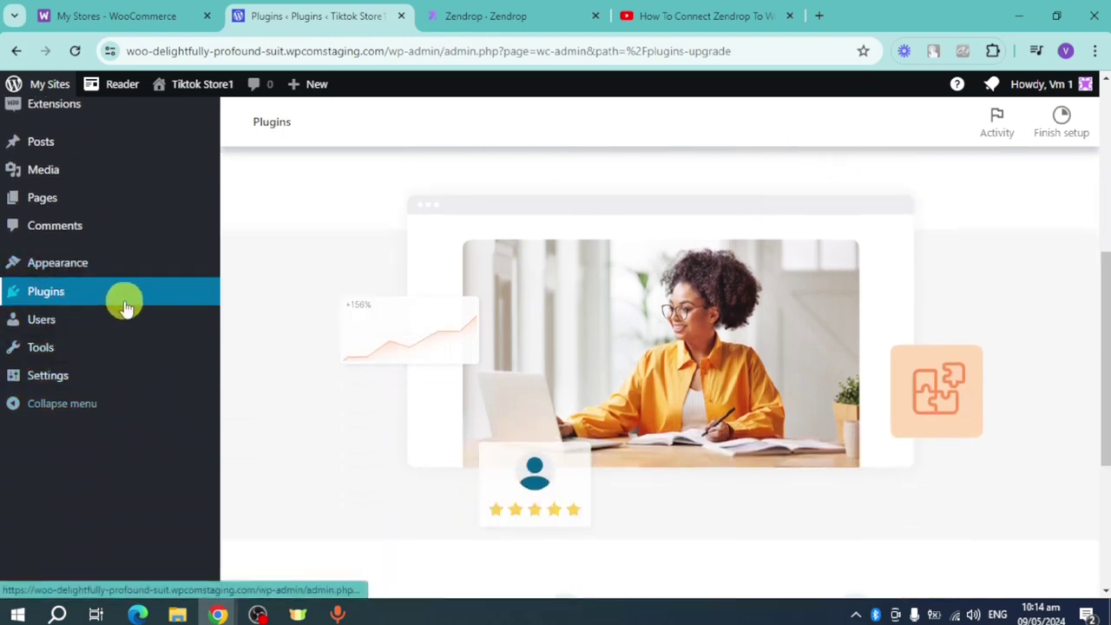
scroll(367, 353, "up", 3)
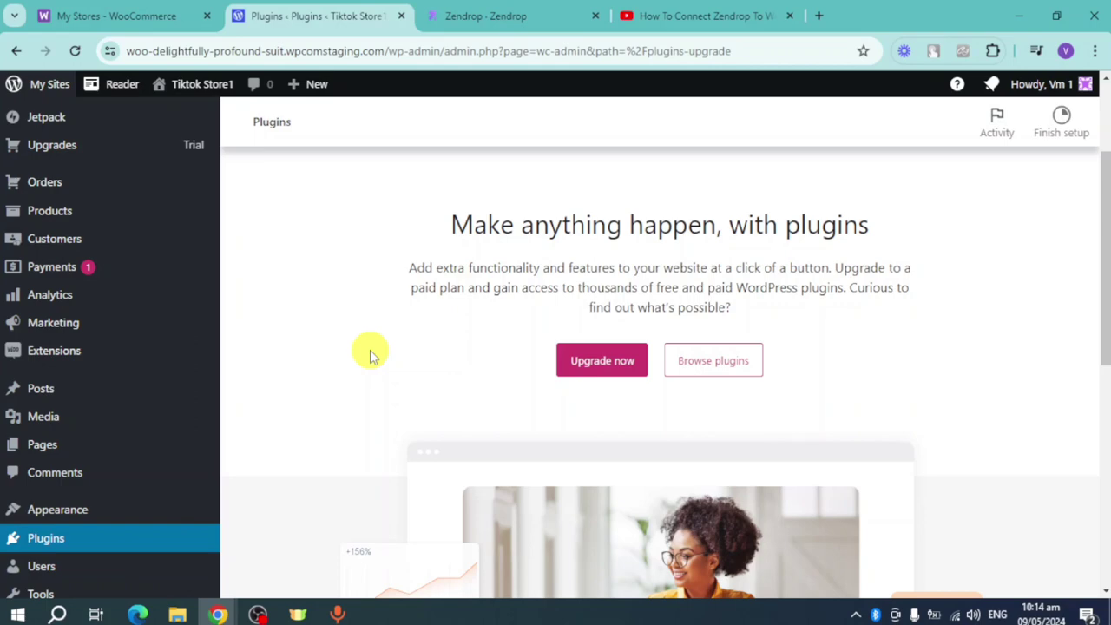
scroll(368, 352, "down", 6)
scroll(371, 356, "down", 1)
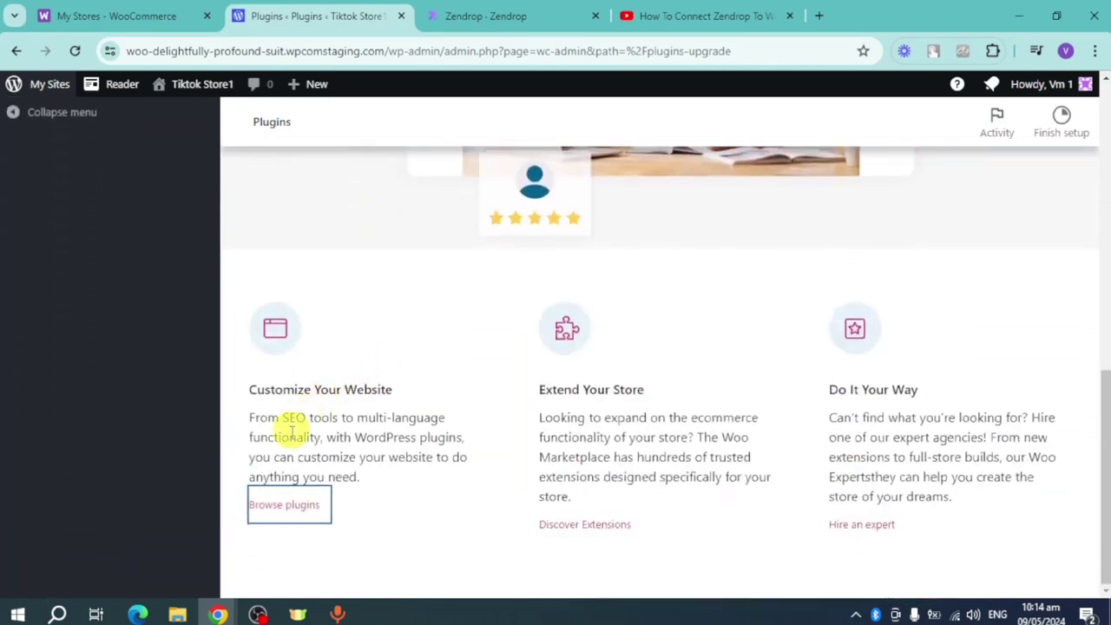
left_click(299, 511)
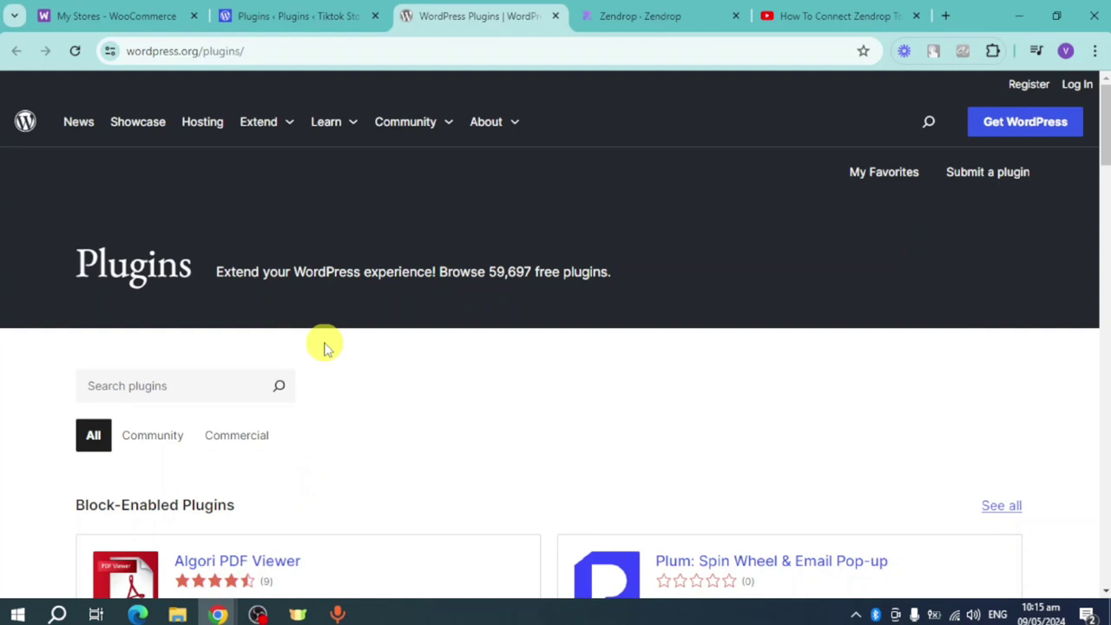
- Search the plugin directory for 'zendrop' and open Zendrop – Global Dropshipping
left_click(186, 393)
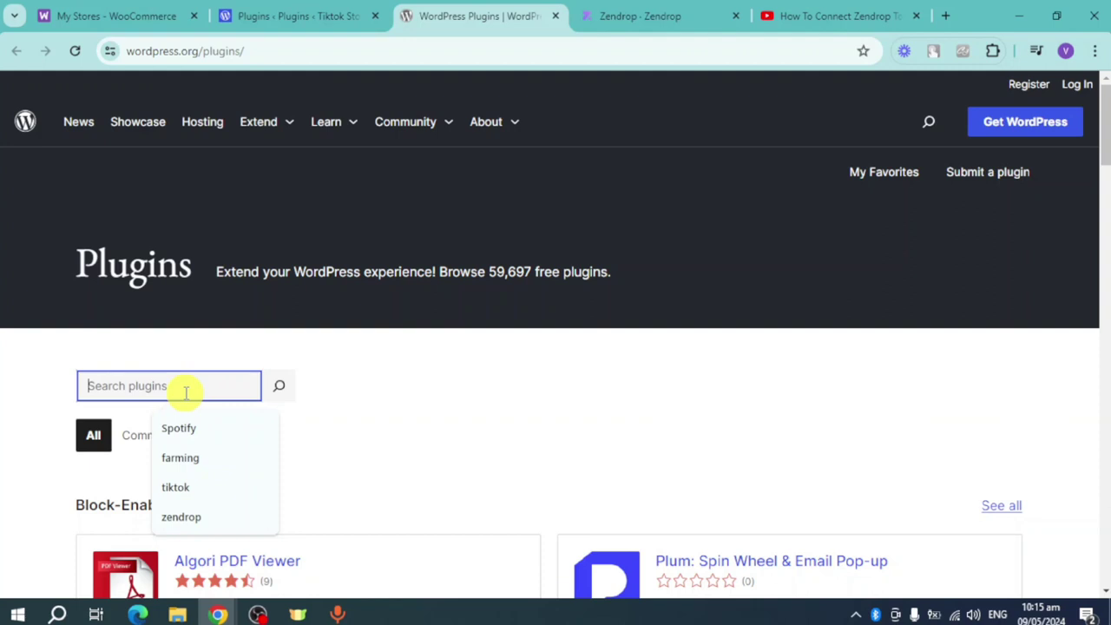
left_click(186, 513)
left_click(276, 393)
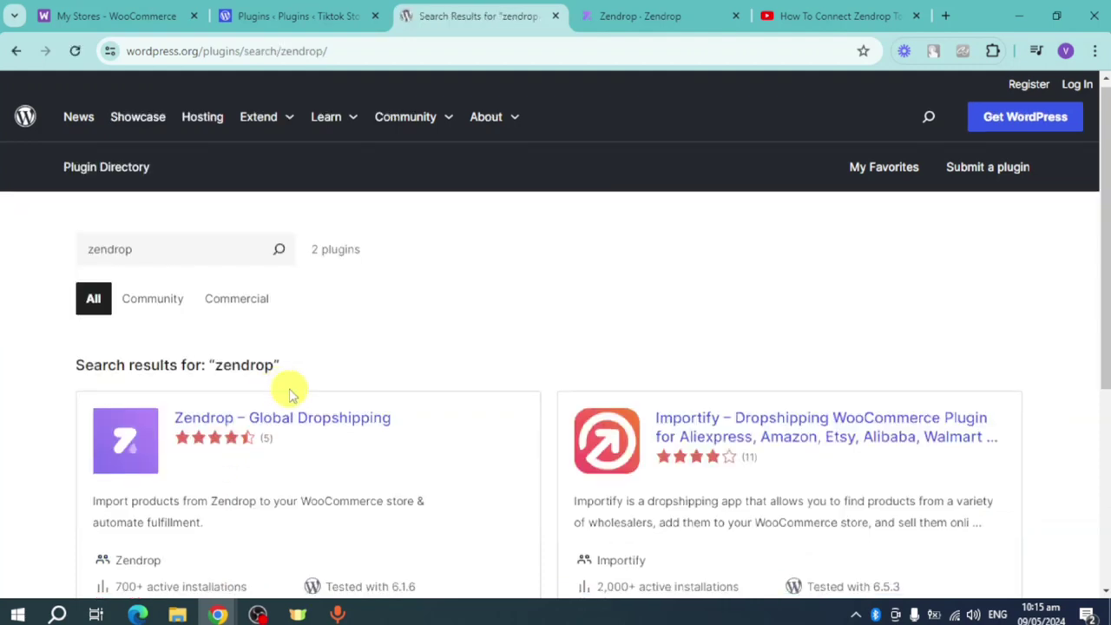
scroll(291, 393, "down", 2)
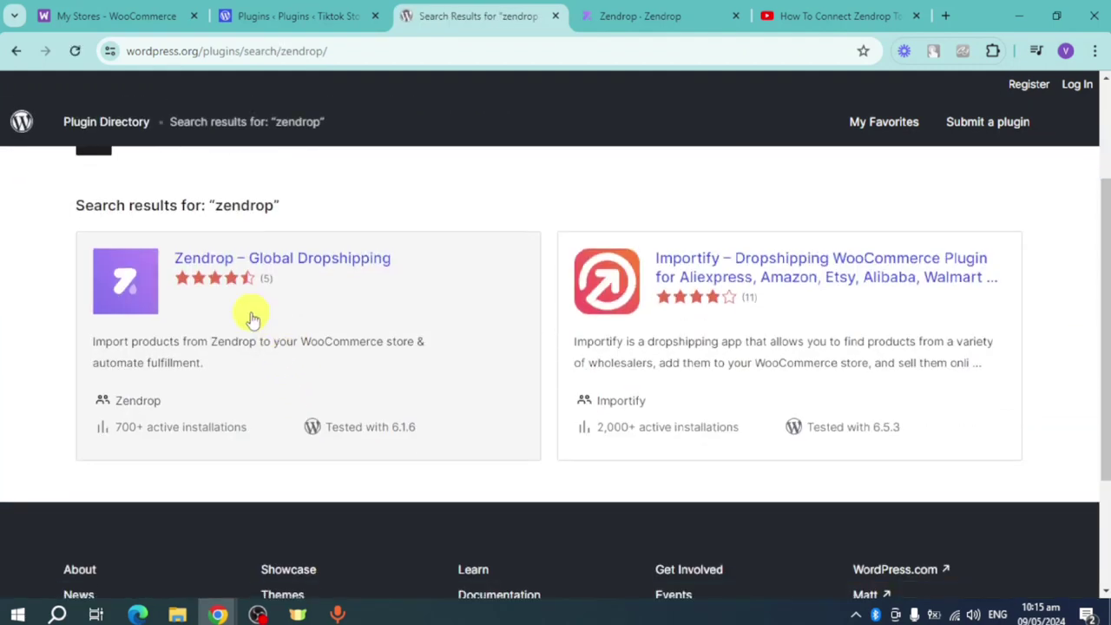
left_click(344, 270)
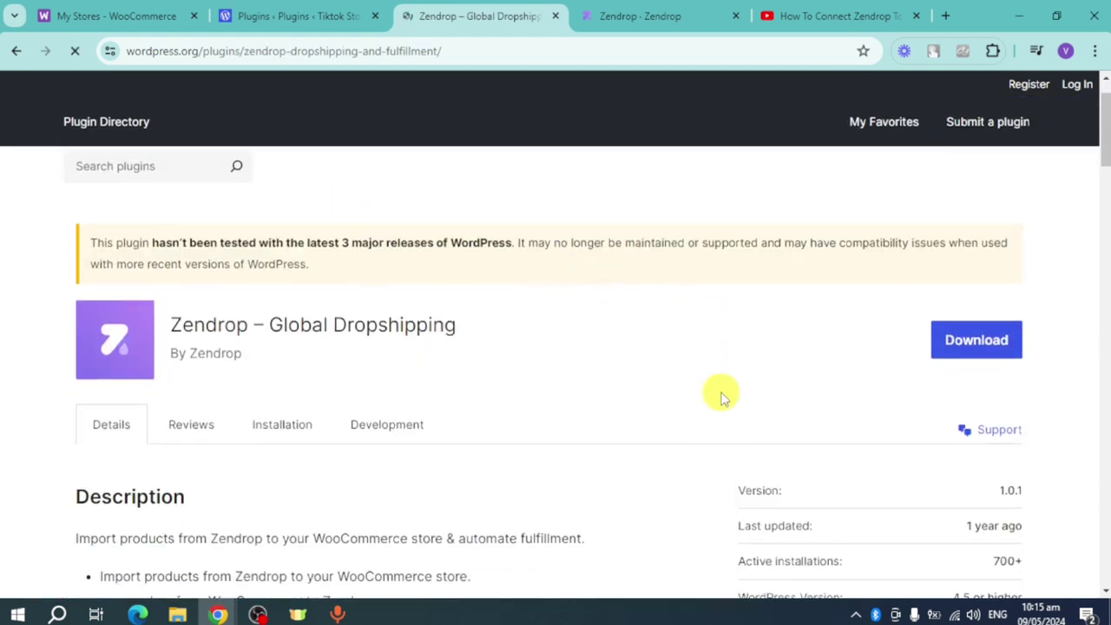
- Download the plugin zip and show its Installation instructions
scroll(800, 432, "down", 1)
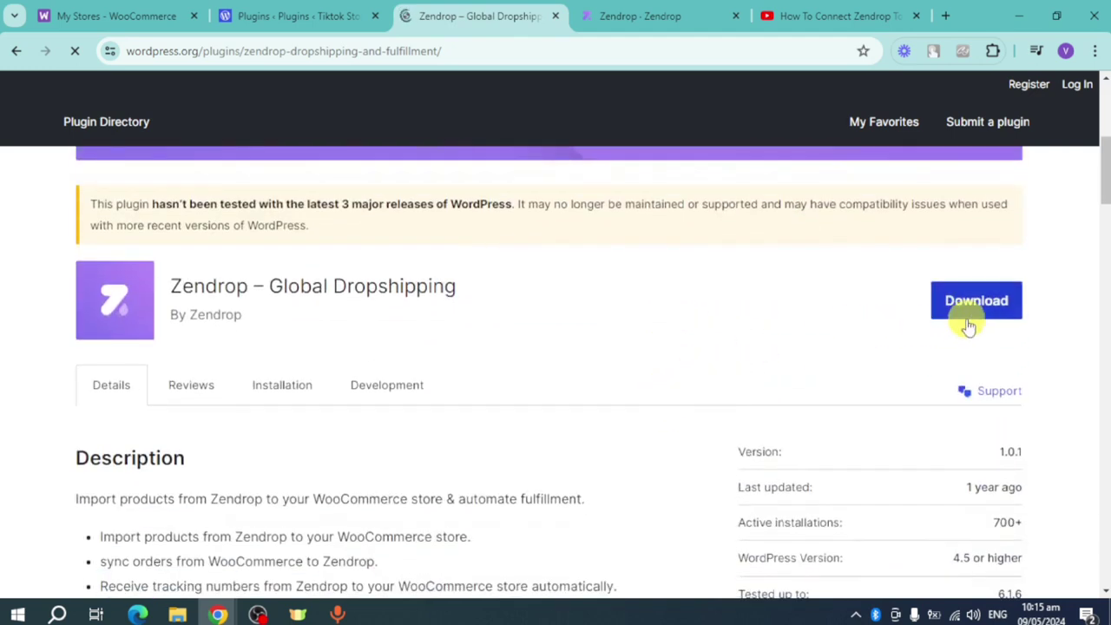
left_click(971, 310)
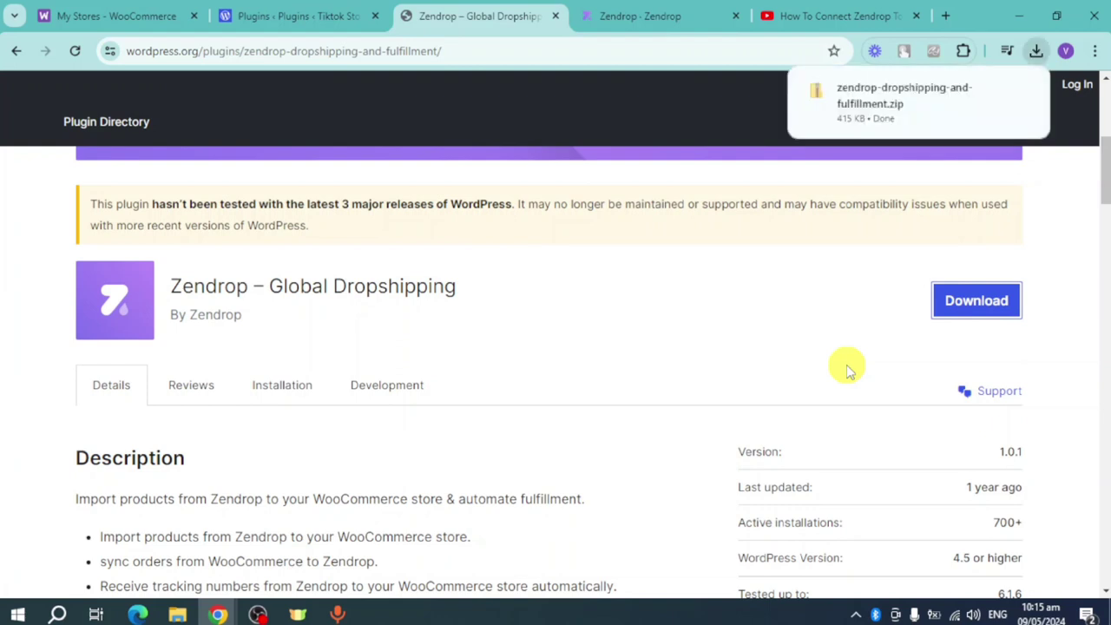
scroll(550, 379, "down", 1)
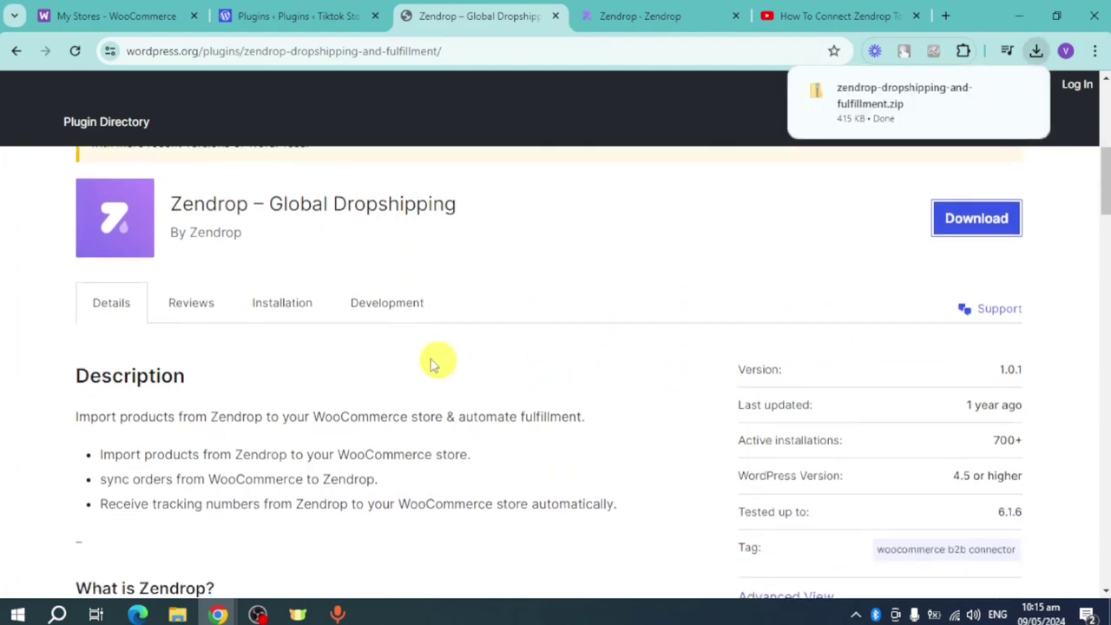
left_click(283, 316)
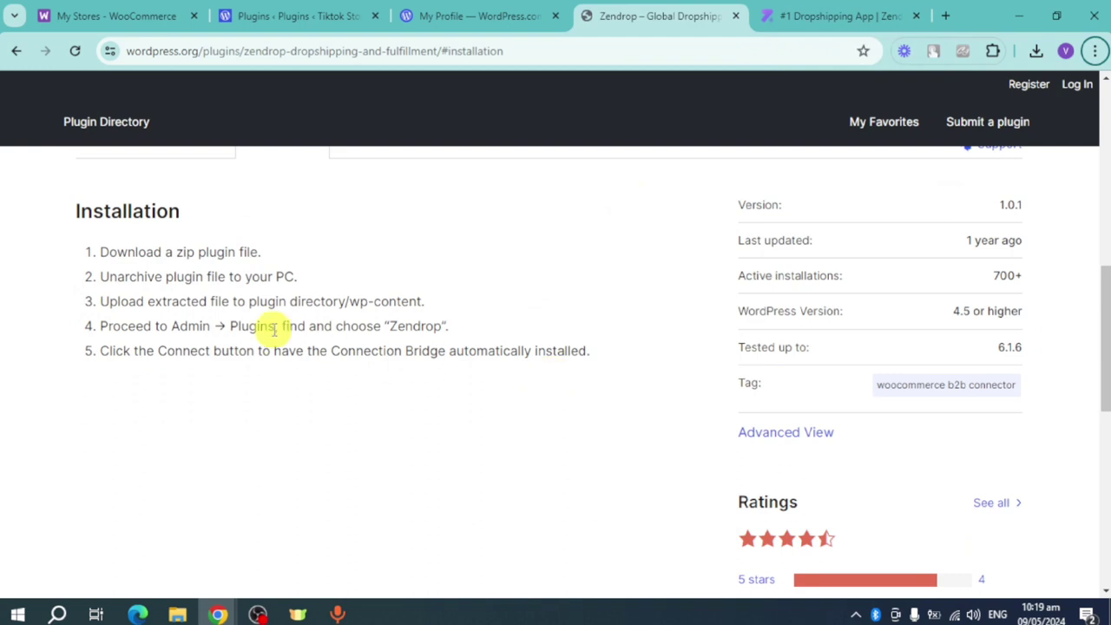
- Scroll through the Tiktok Store Plugins page, then switch to the Zendrop dashboard
left_click(304, 12)
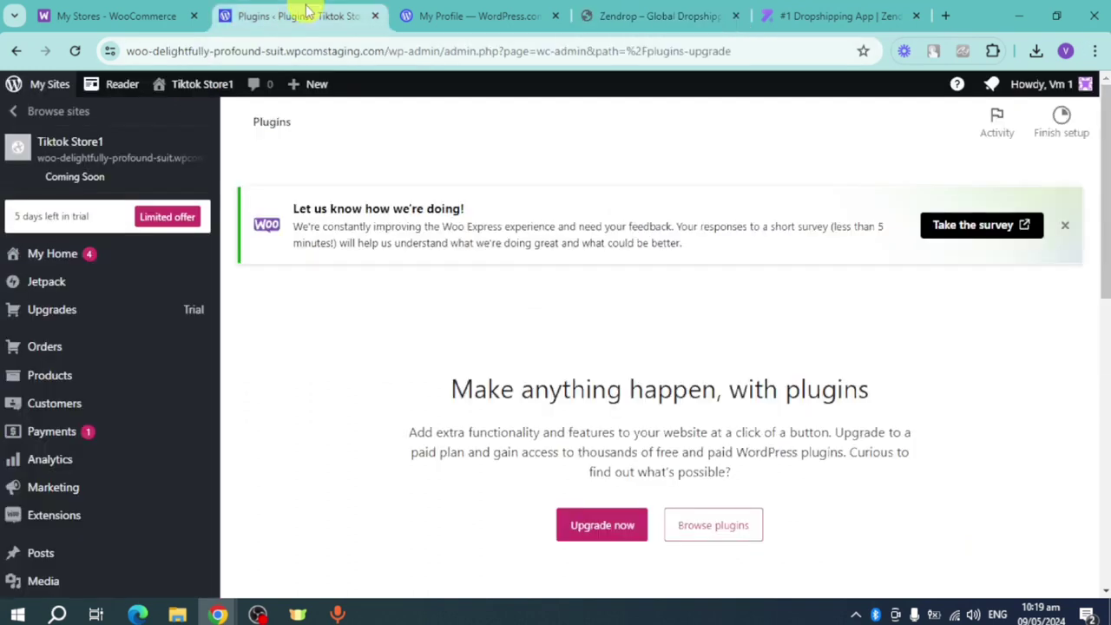
scroll(168, 508, "down", 3)
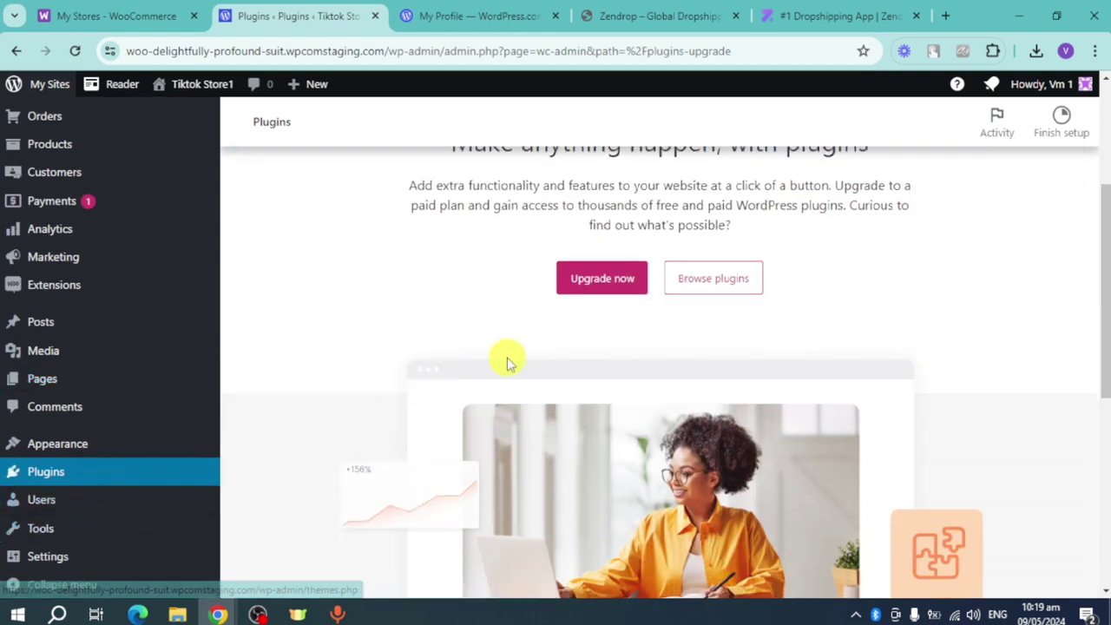
scroll(509, 360, "up", 2)
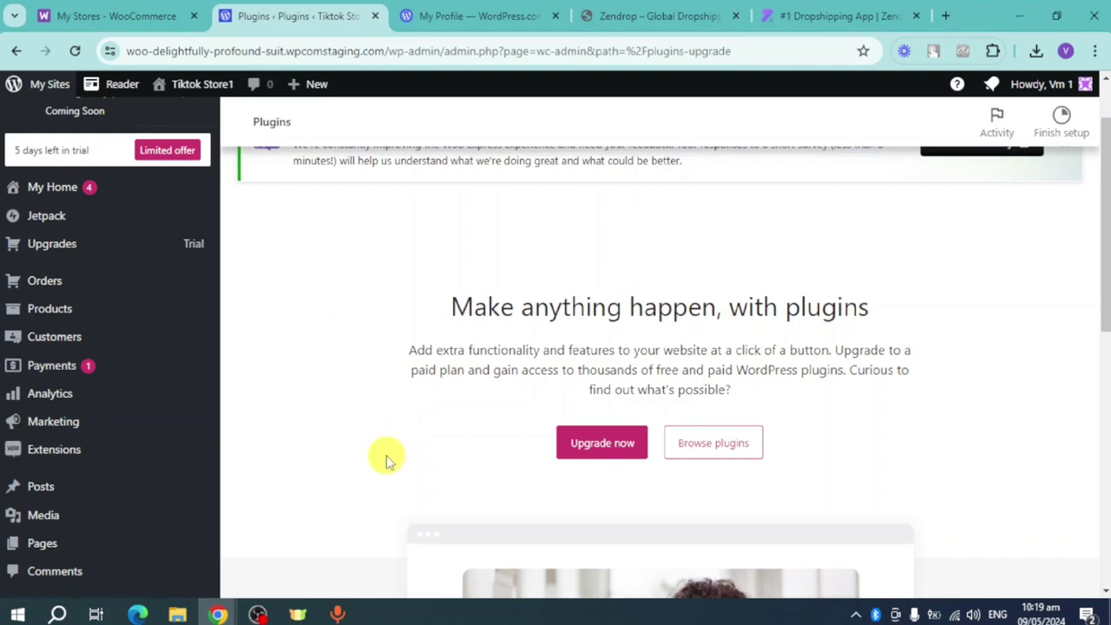
left_click(832, 12)
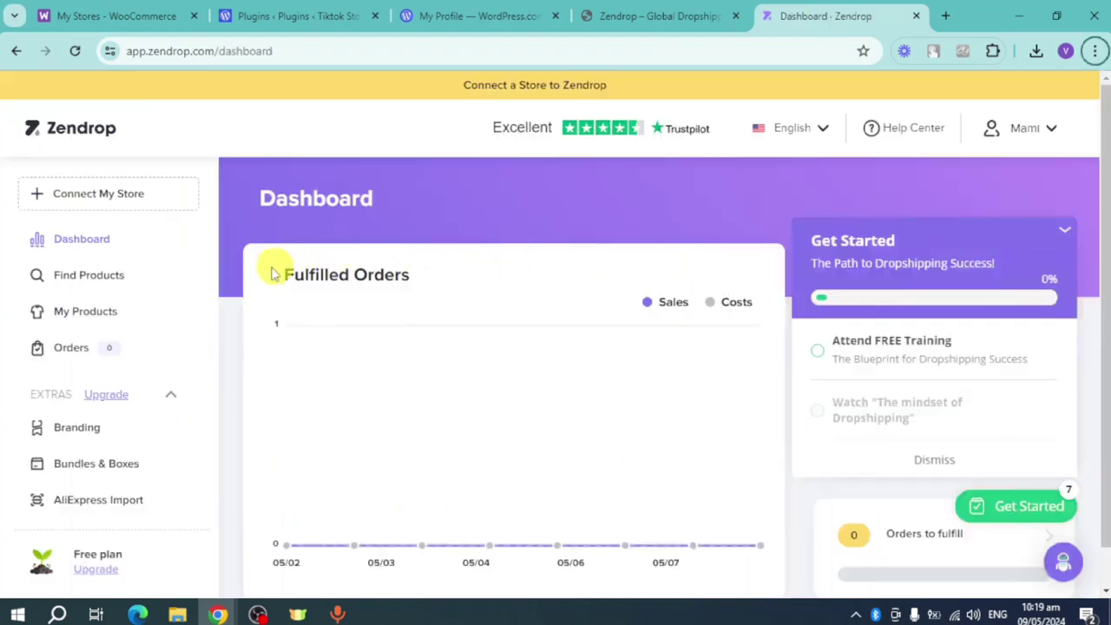
- Search Zendrop products for necklaces, add the Christian Necklace, and open My Products
left_click(86, 284)
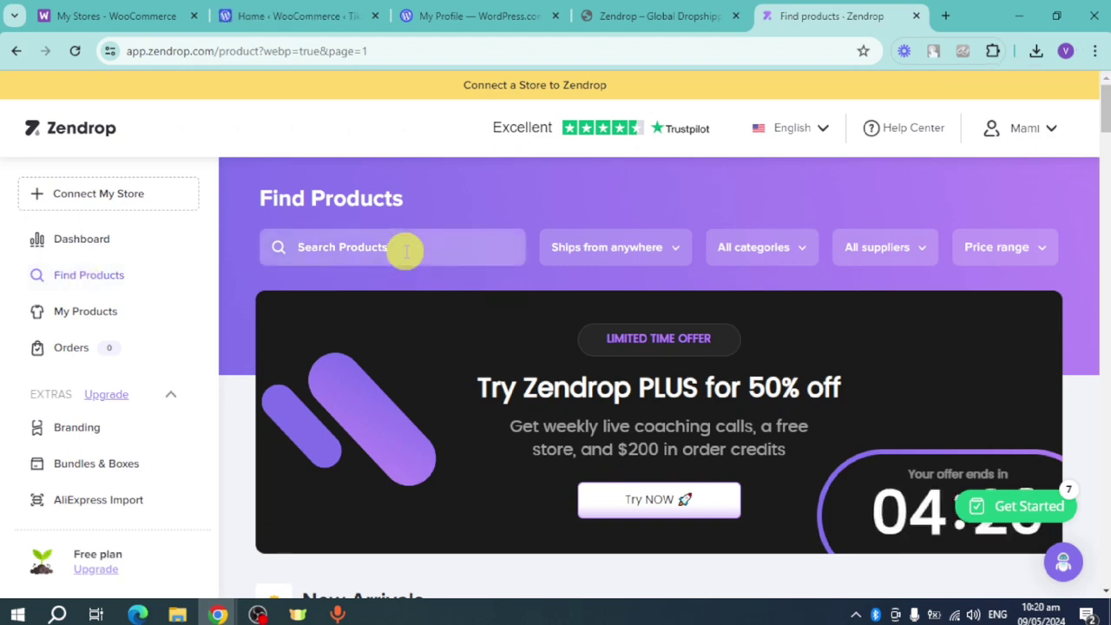
type("necklace")
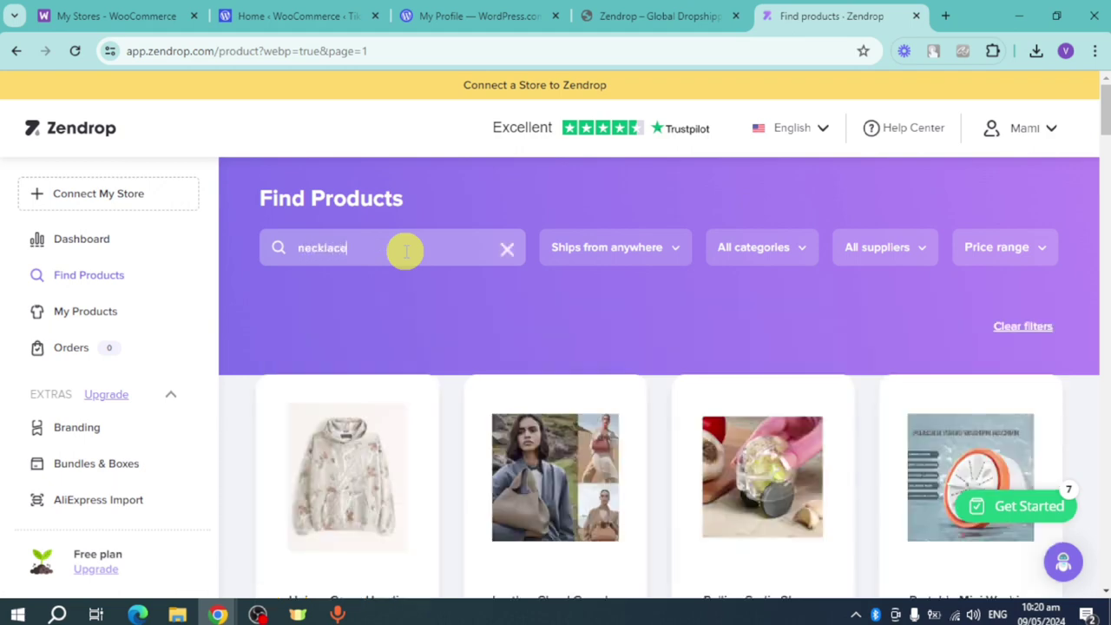
key("Return")
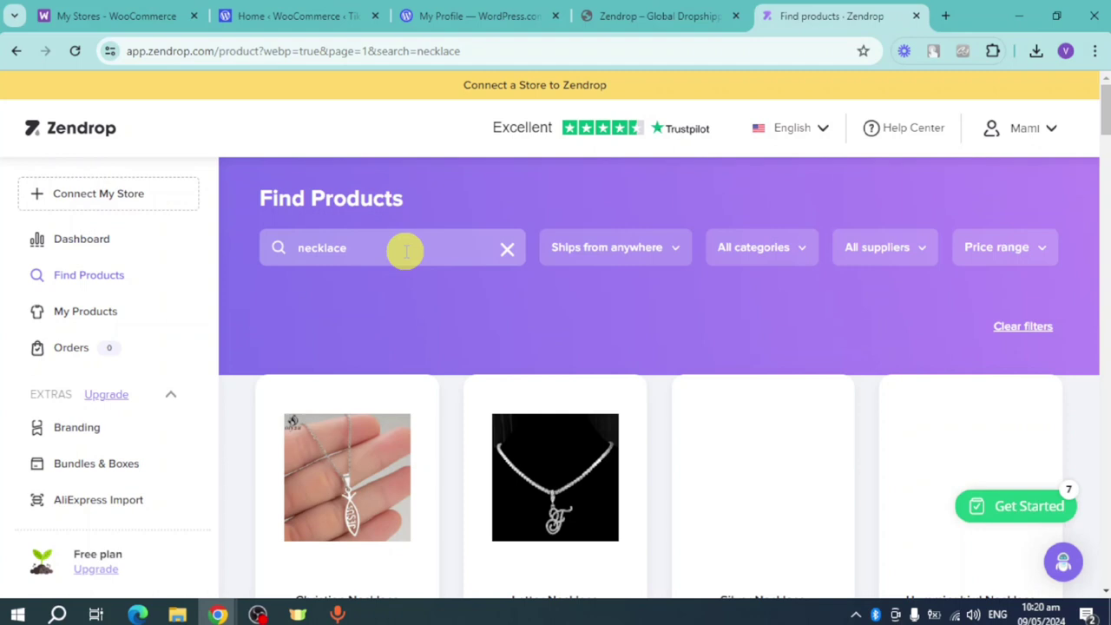
scroll(657, 330, "down", 1)
scroll(443, 263, "down", 2)
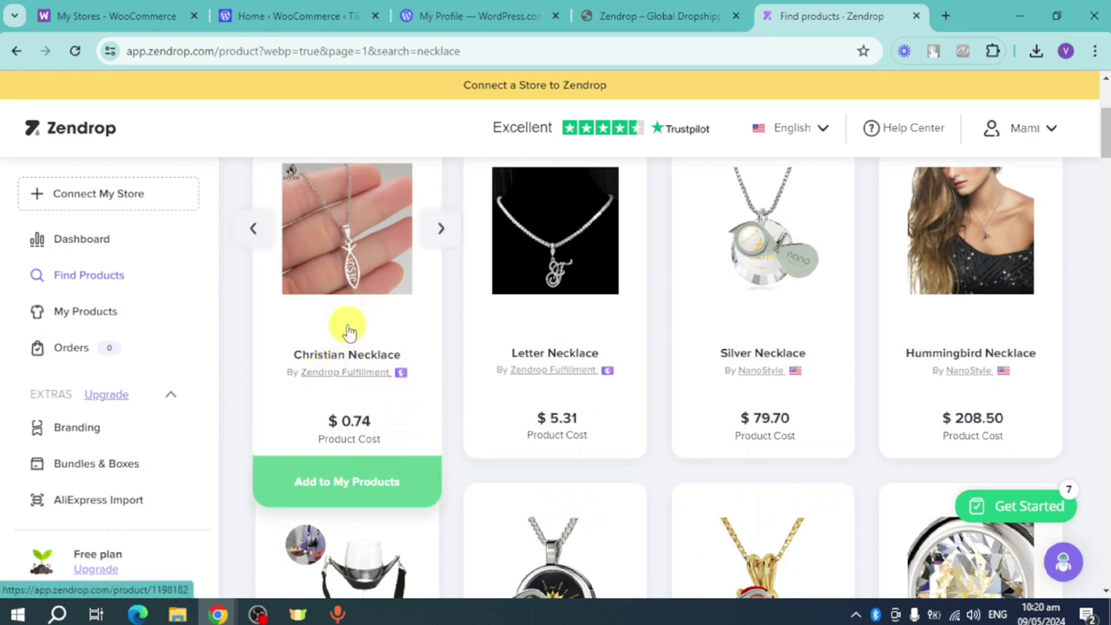
left_click(347, 497)
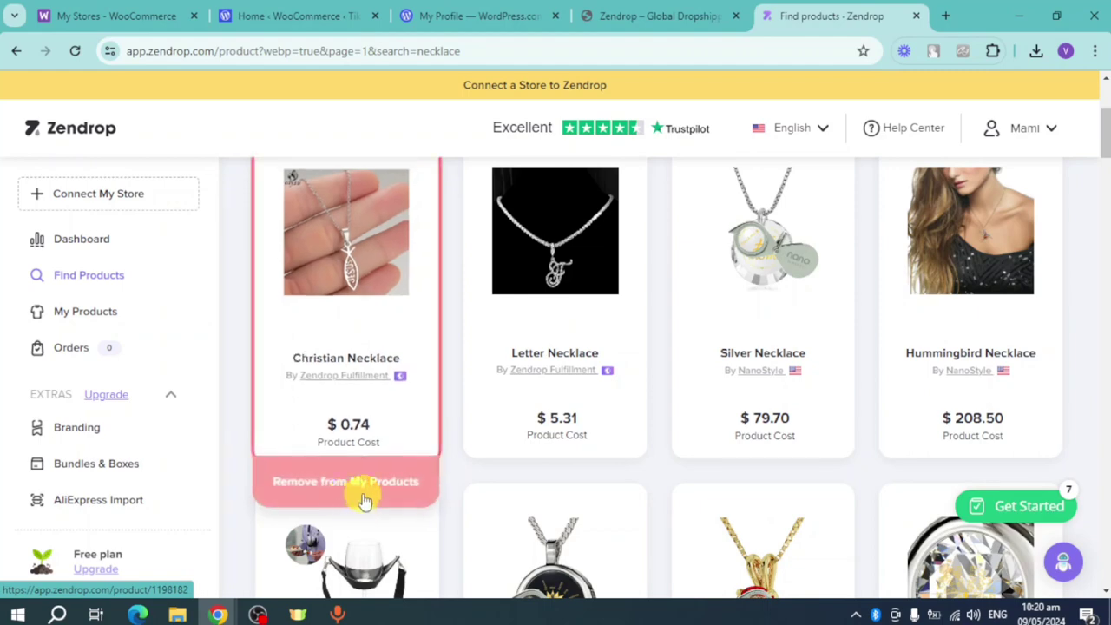
left_click(120, 323)
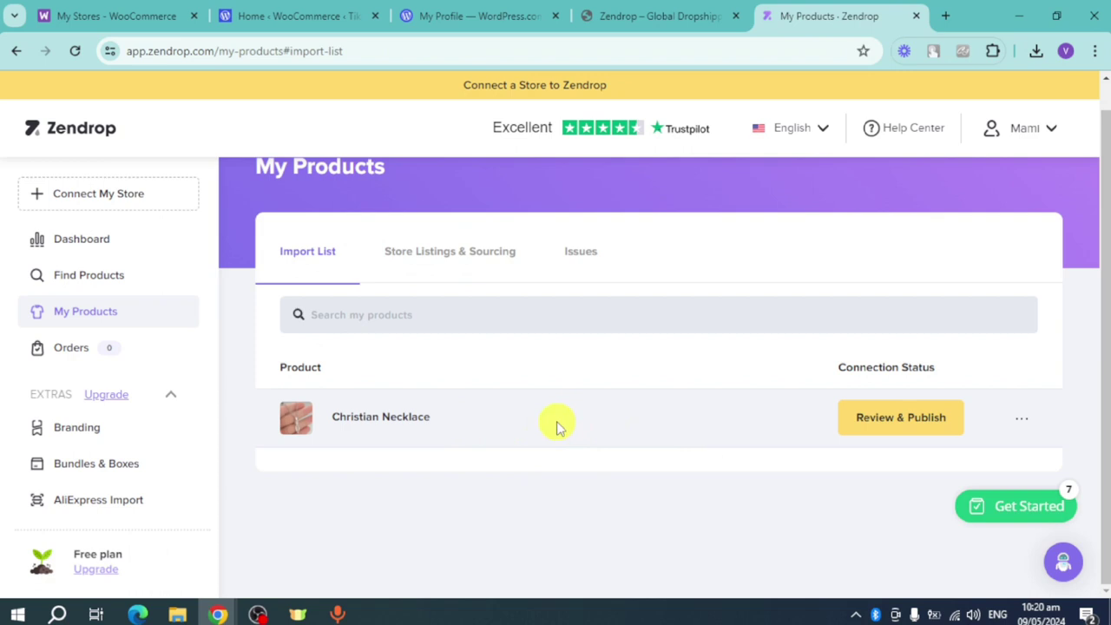
- Search for 'hat', add the Plush Hat, Bucket Hat and Baby Hat, then open My Products
left_click(130, 291)
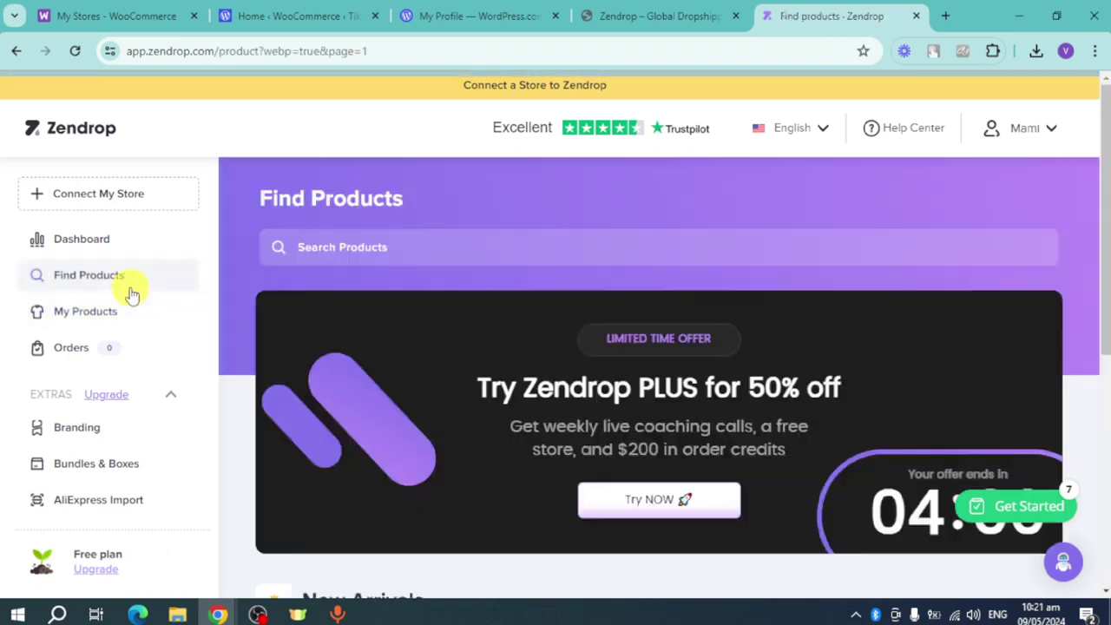
left_click(416, 244)
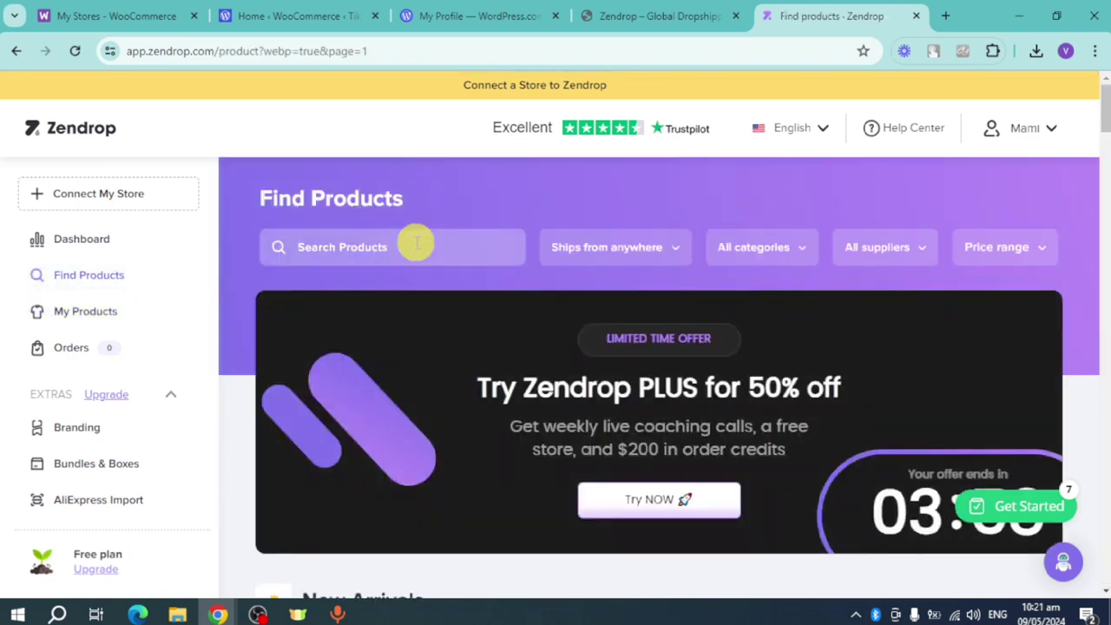
type("hat")
key("Return")
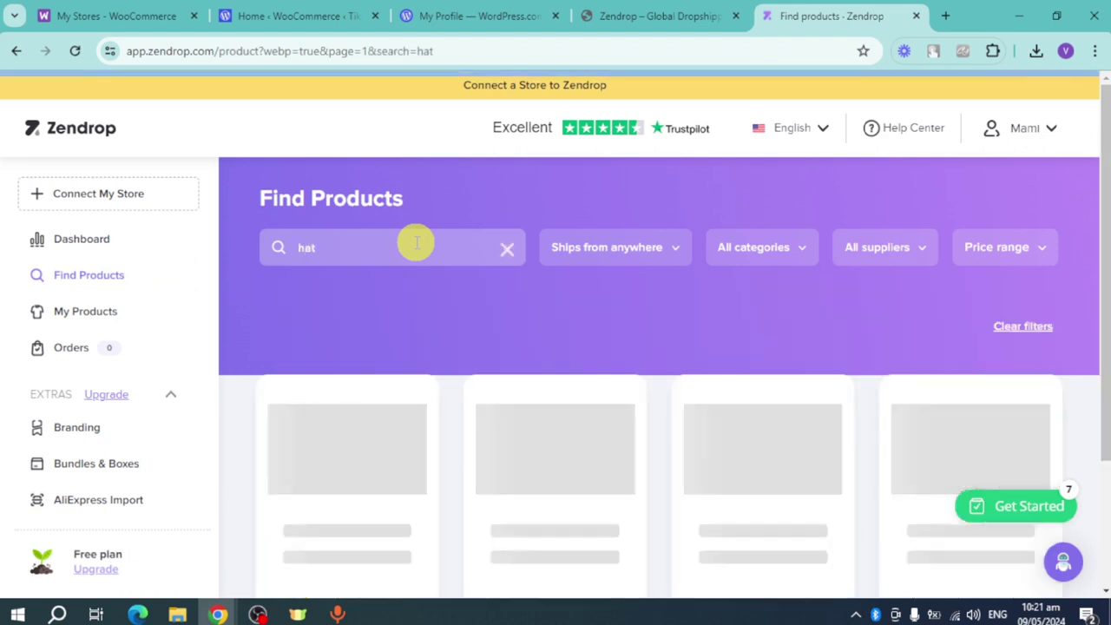
scroll(563, 361, "down", 2)
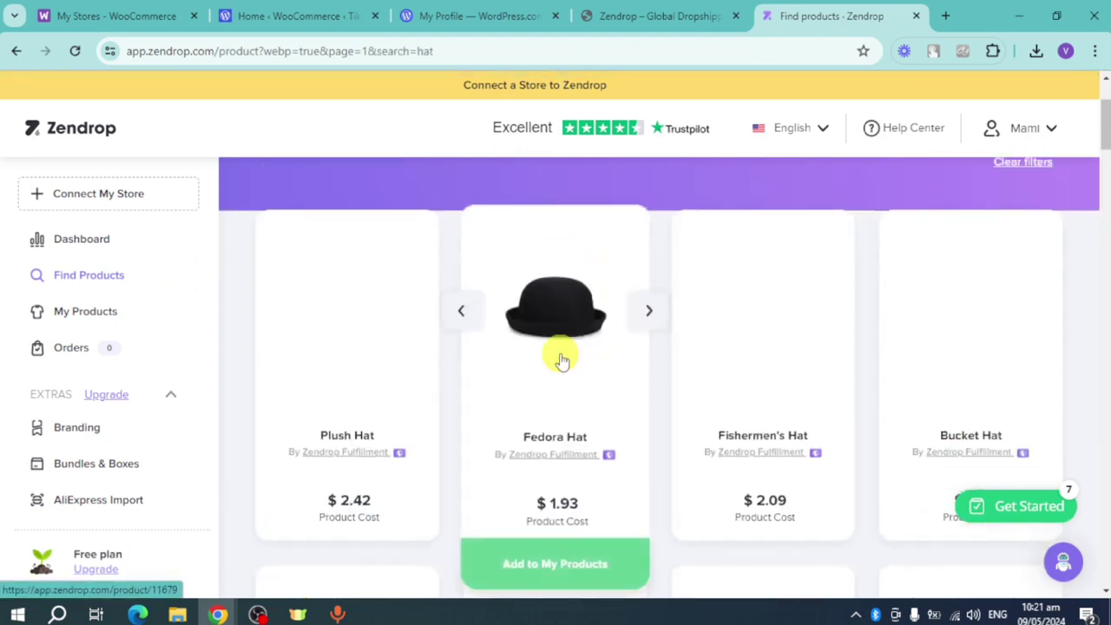
left_click(343, 564)
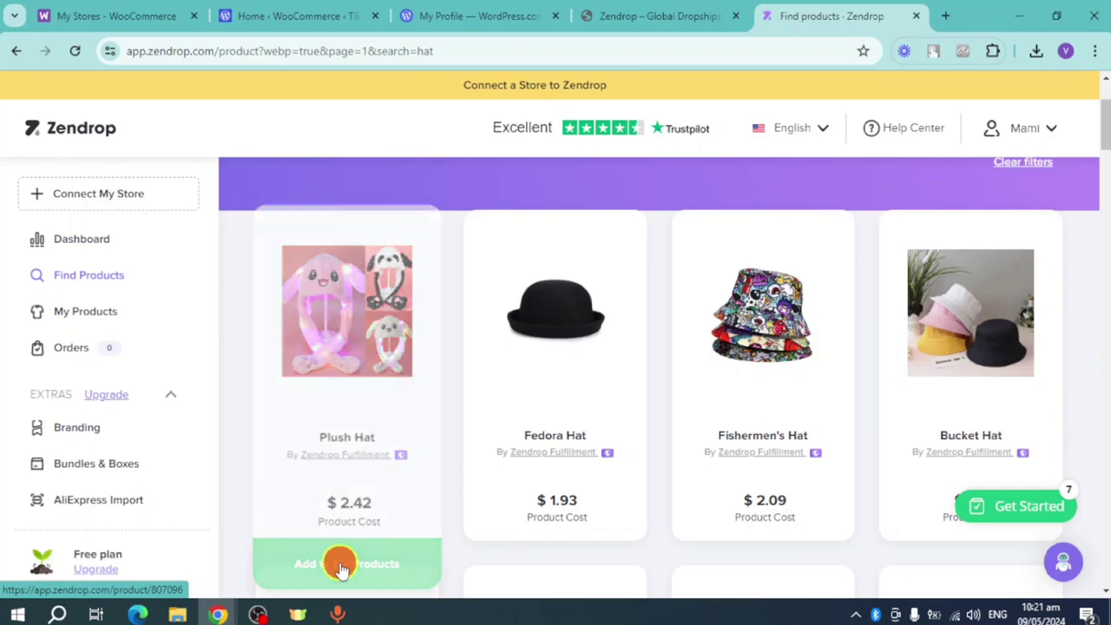
scroll(880, 415, "down", 2)
left_click(979, 387)
scroll(769, 434, "down", 3)
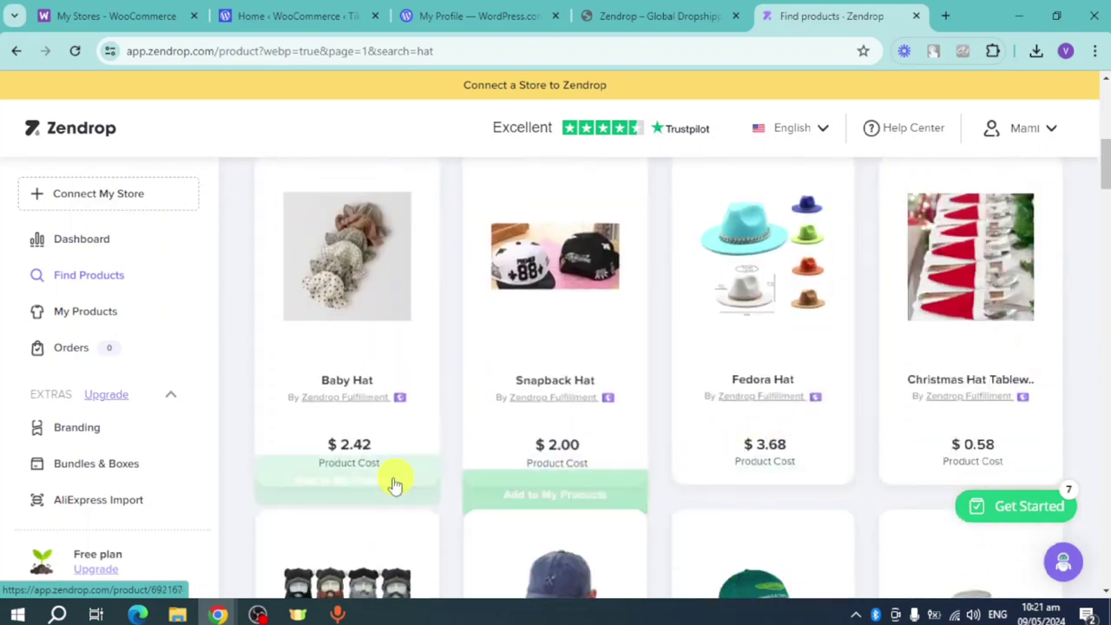
left_click(320, 510)
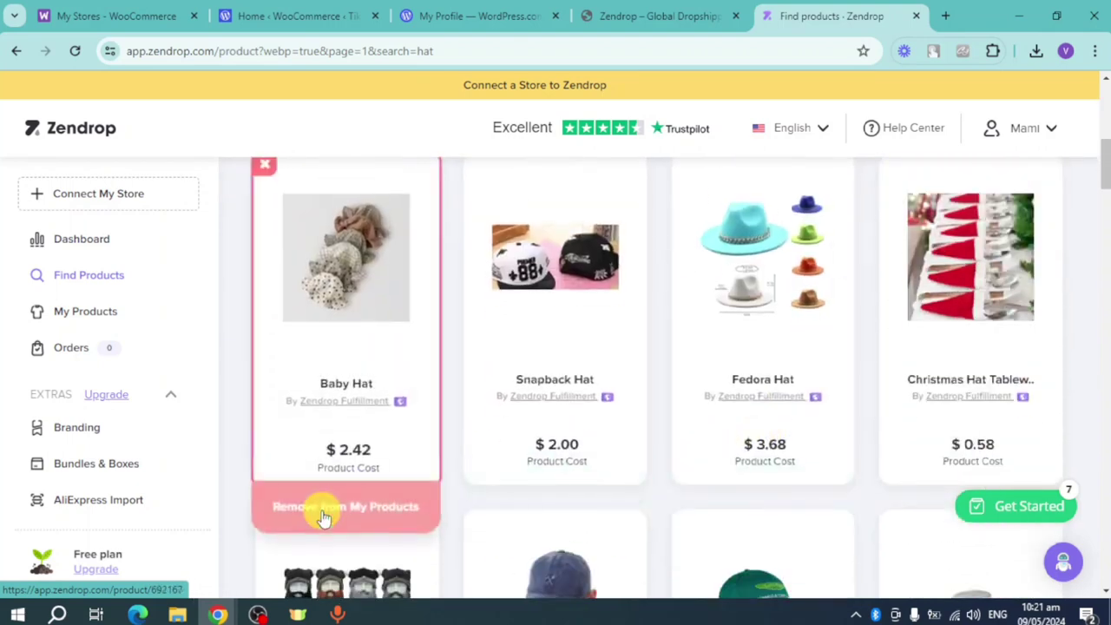
left_click(64, 311)
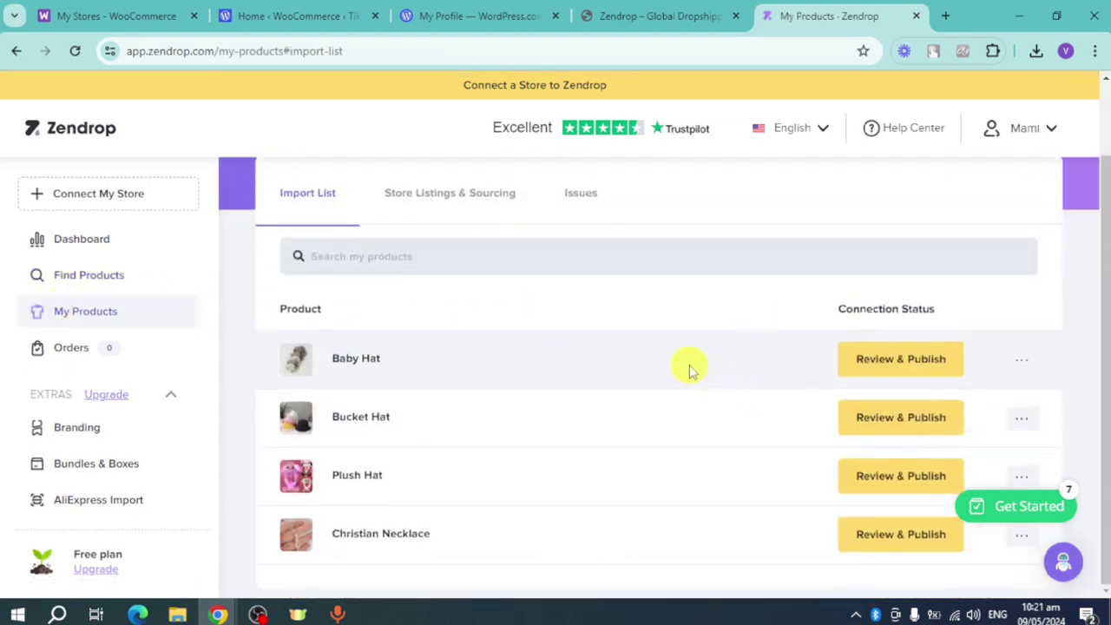
- Open the Baby Hat's Review & Publish panel and look over its description, variants and images
left_click(872, 365)
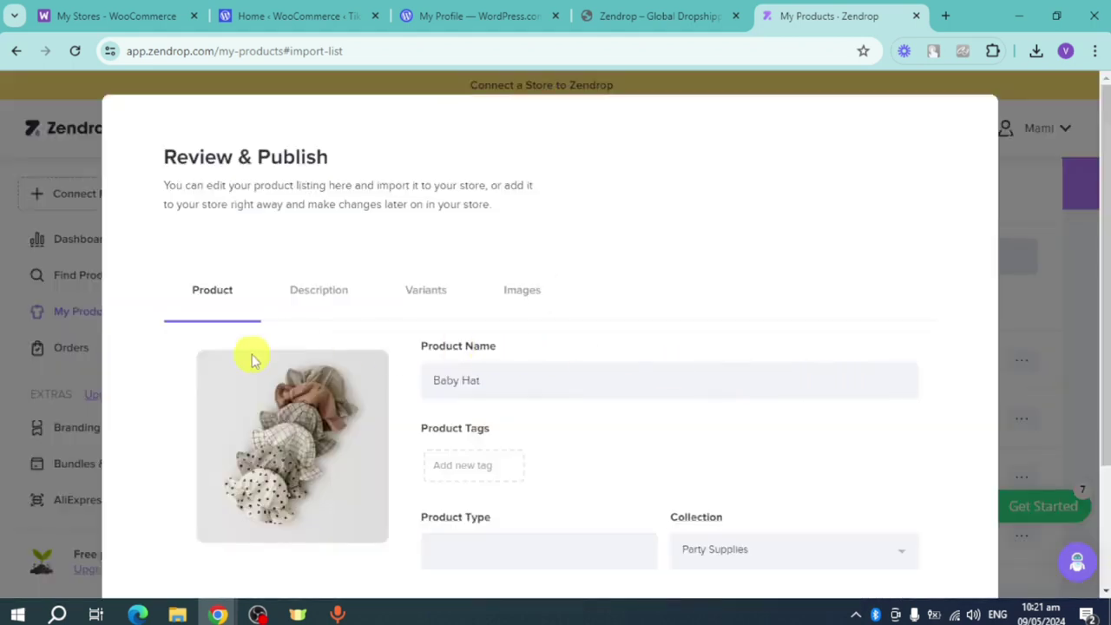
scroll(619, 405, "down", 2)
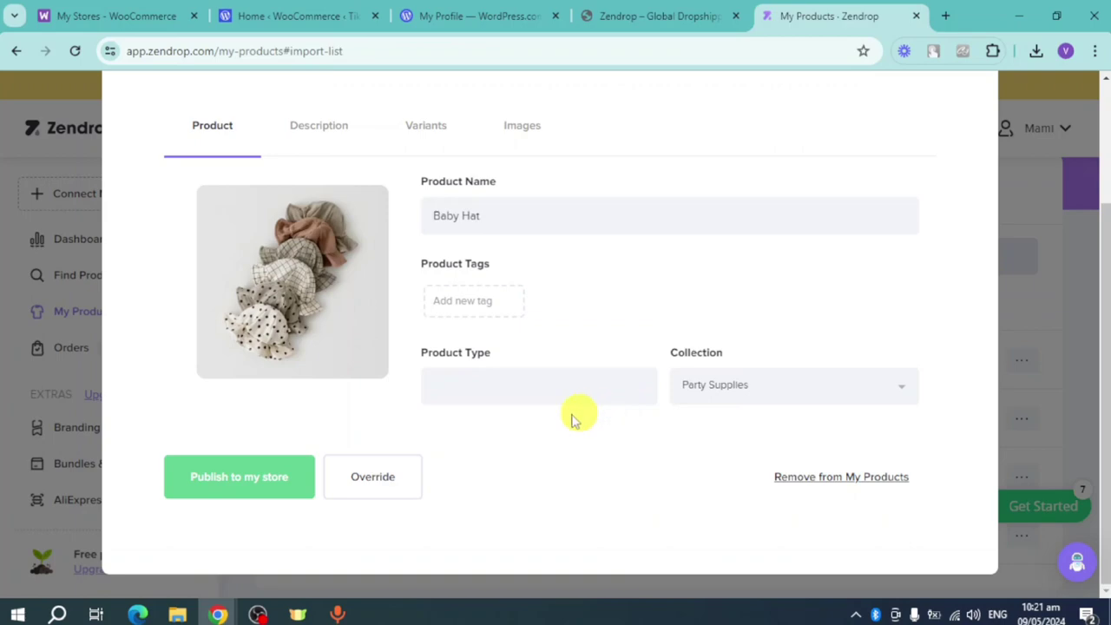
scroll(460, 414, "up", 1)
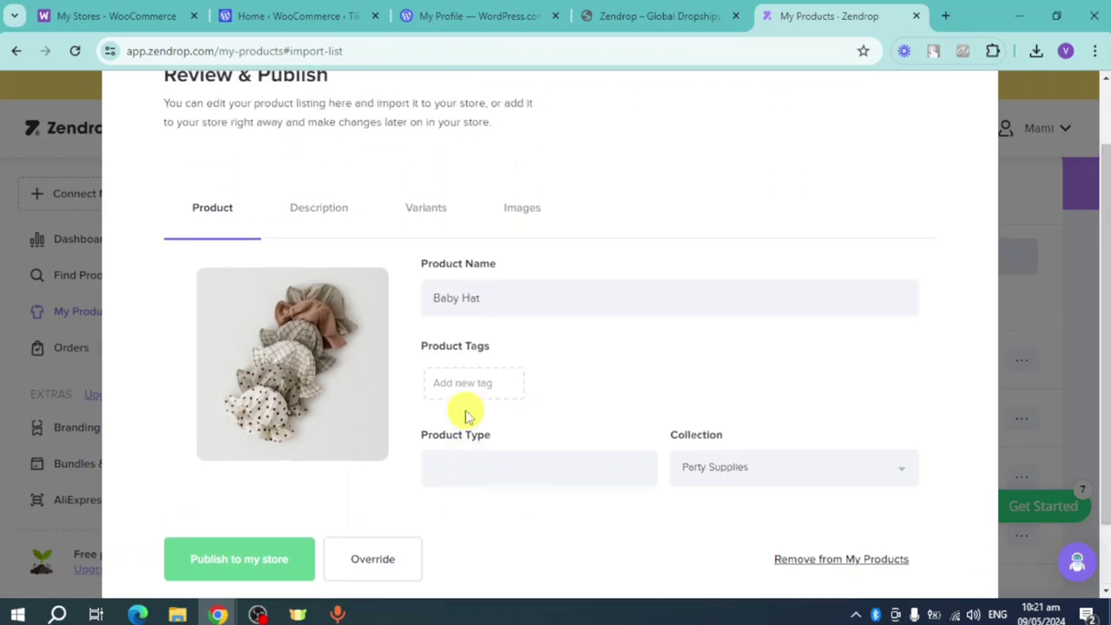
left_click(325, 219)
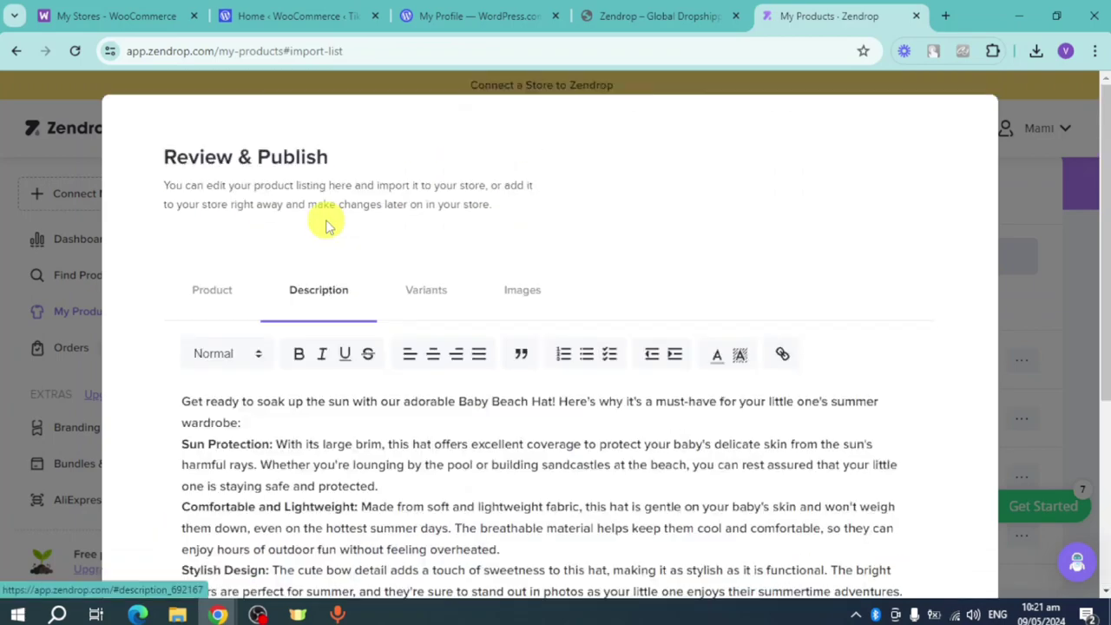
scroll(700, 335, "down", 3)
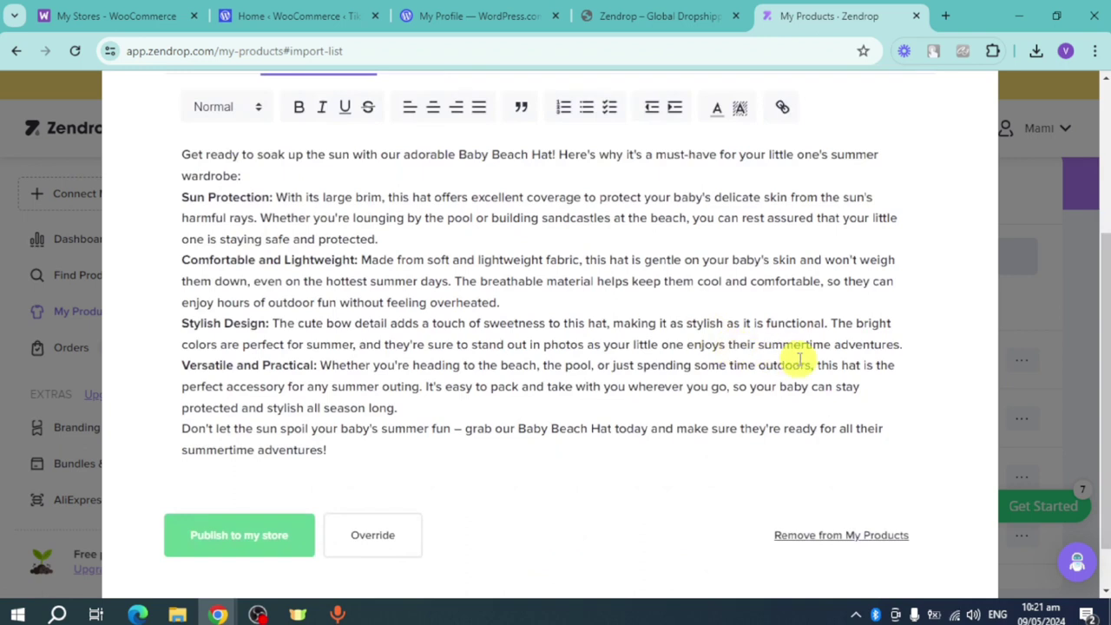
scroll(799, 360, "up", 2)
left_click(432, 213)
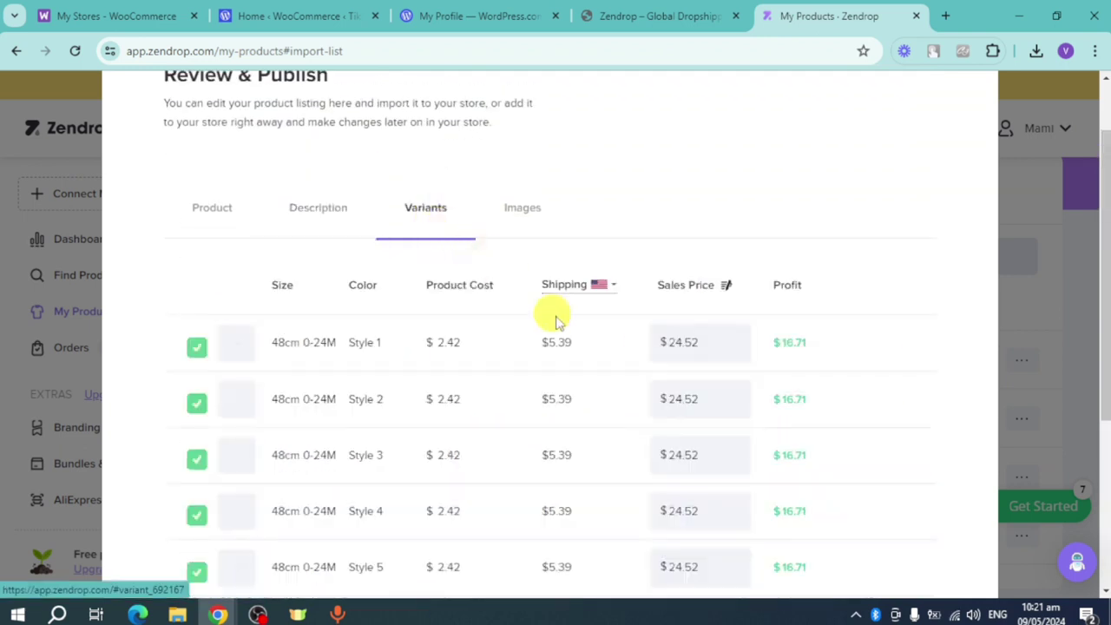
scroll(726, 359, "down", 3)
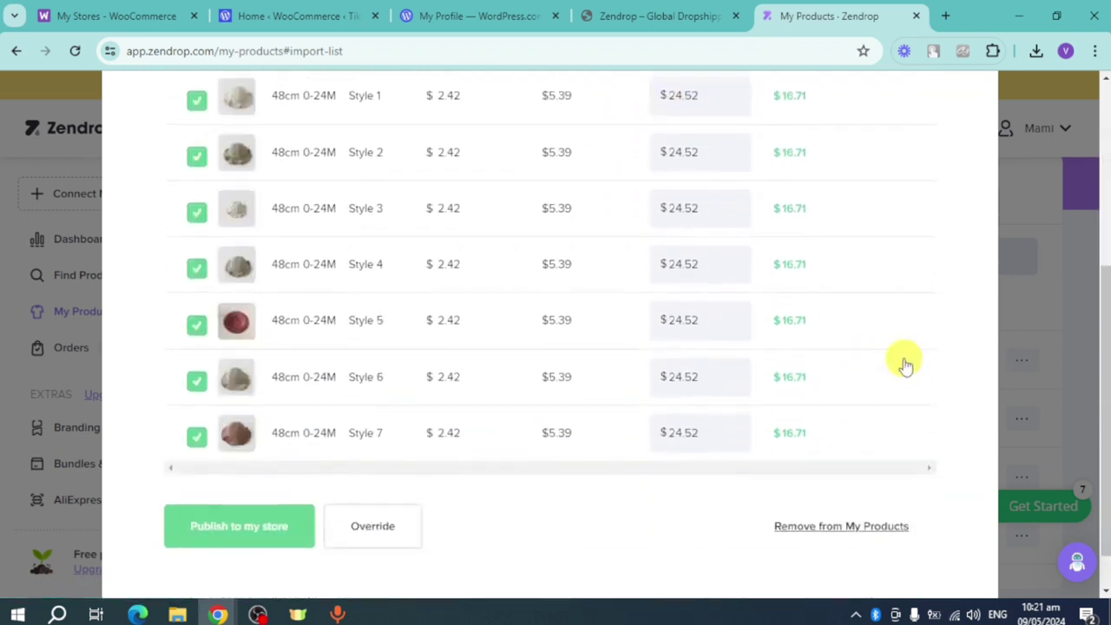
scroll(903, 364, "up", 2)
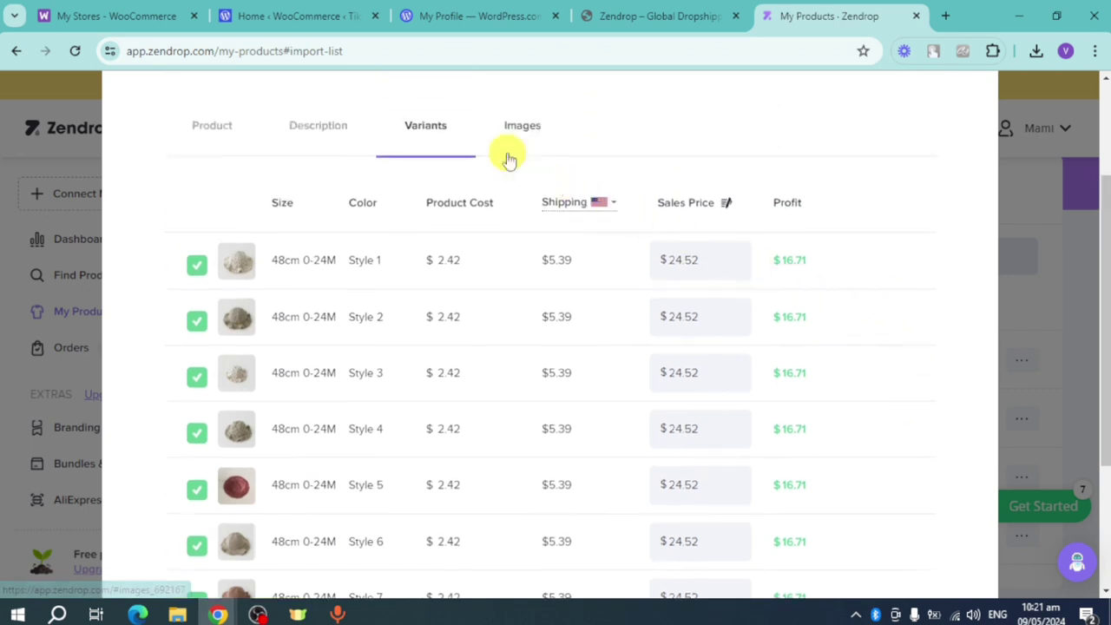
left_click(525, 125)
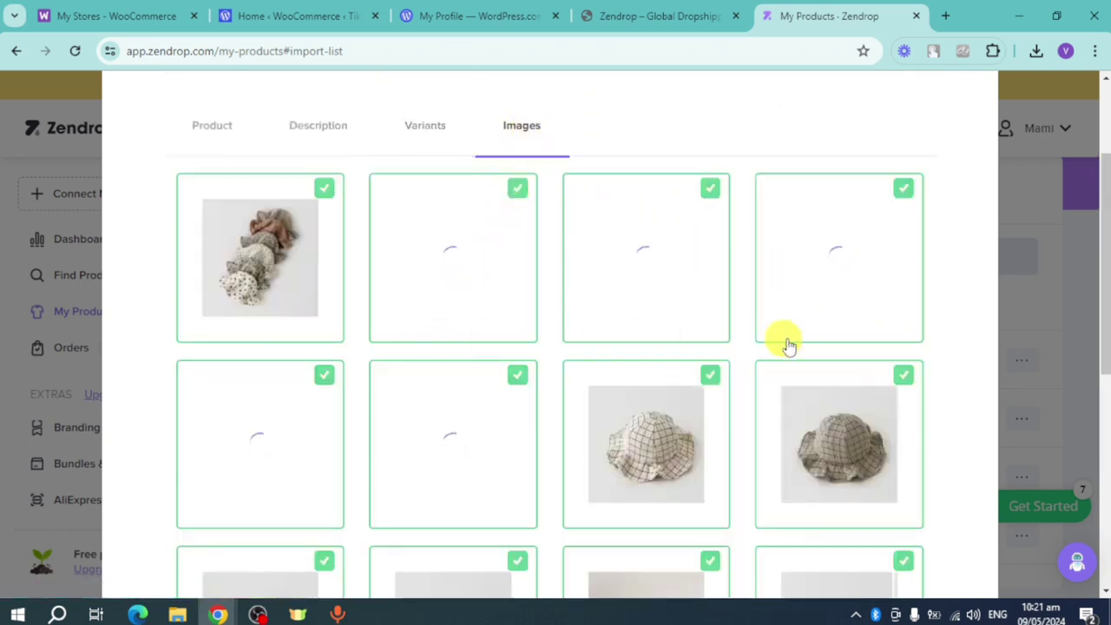
scroll(911, 386, "down", 3)
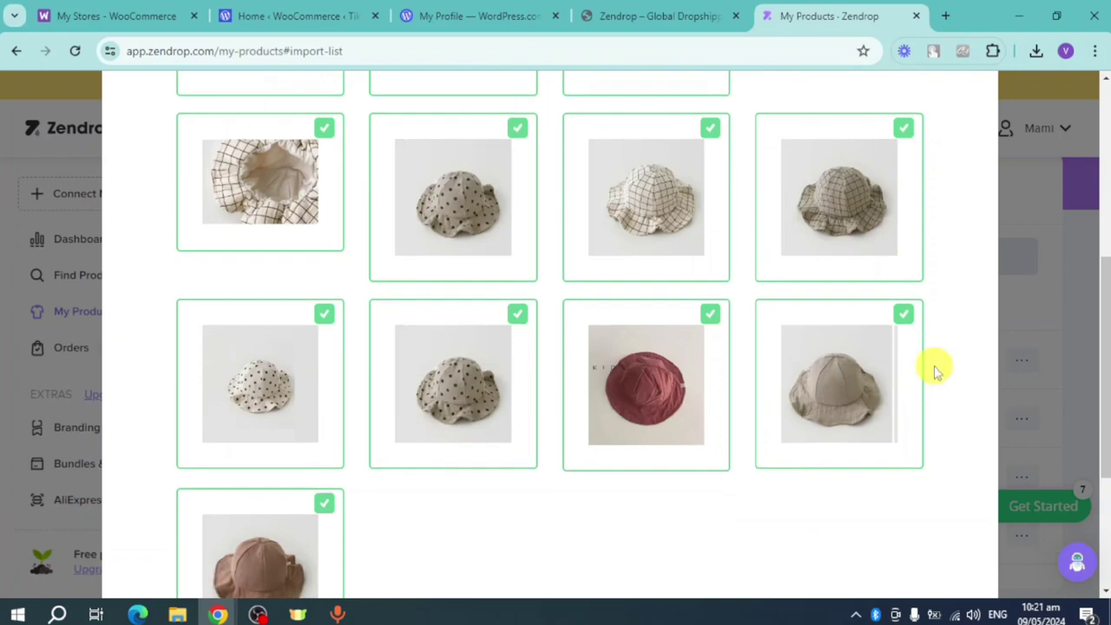
scroll(868, 391, "up", 3)
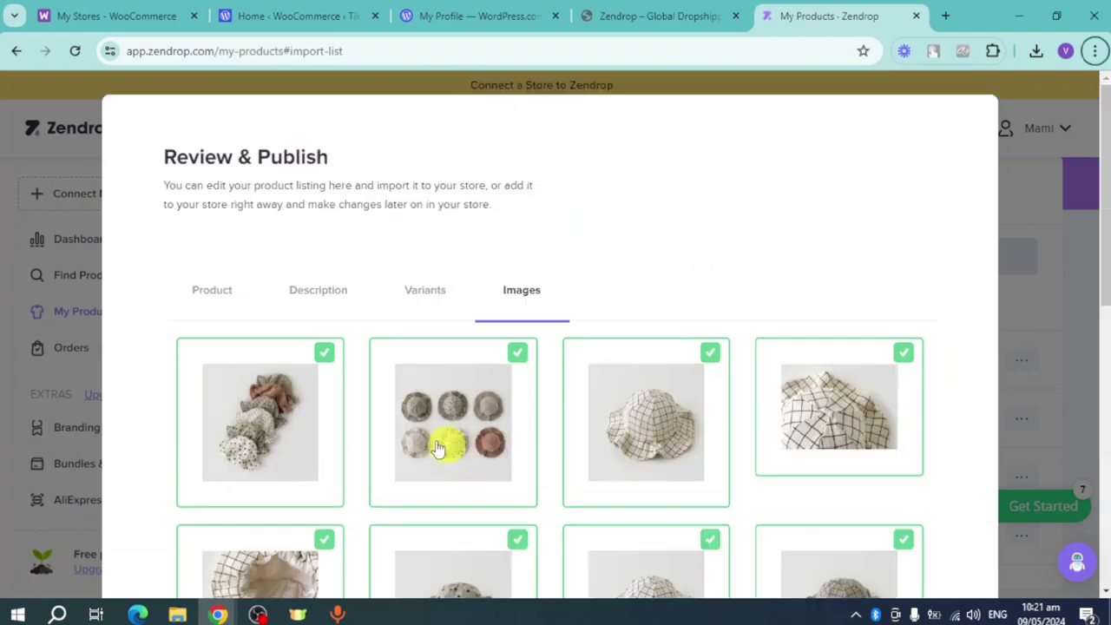
- Return to the Baby Hat's basic details, attempt publishing twice, then close the panel
left_click(216, 292)
scroll(321, 323, "down", 2)
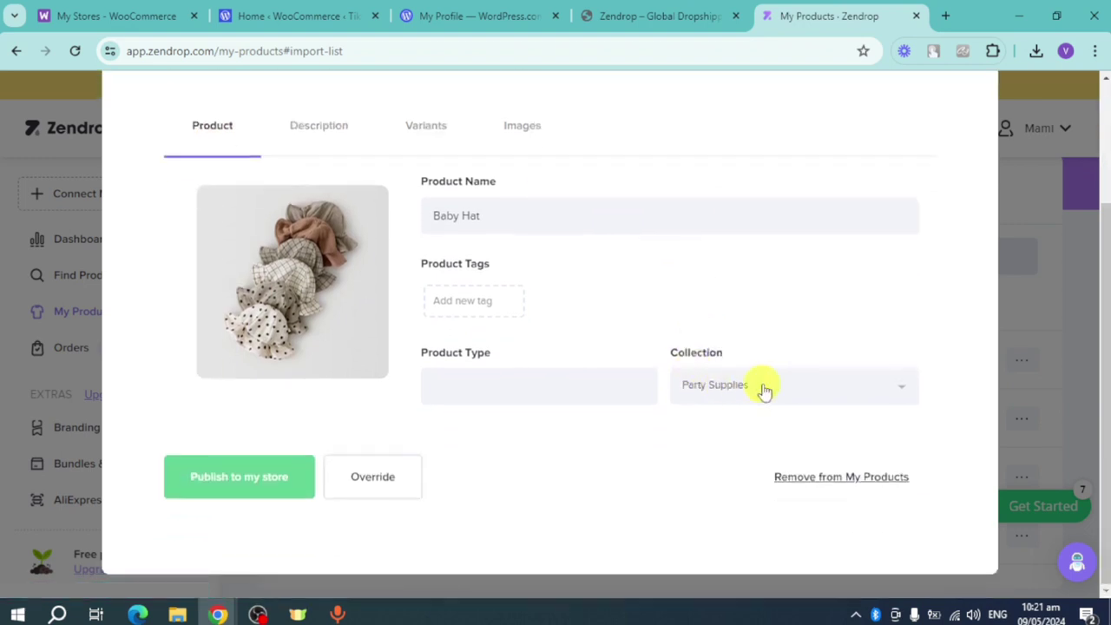
left_click(276, 488)
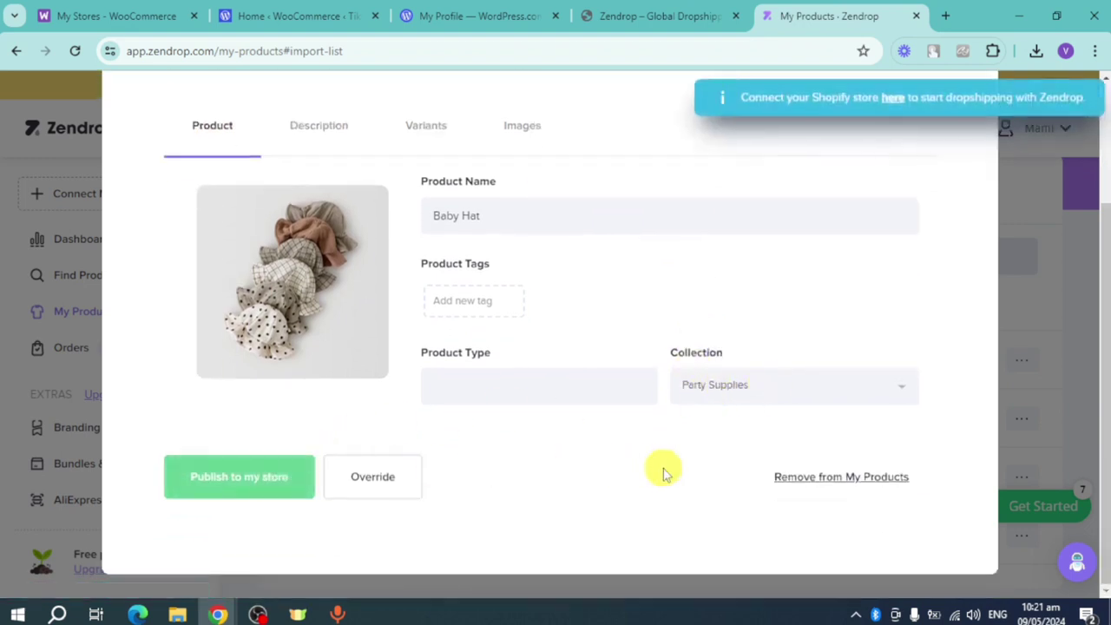
left_click(242, 493)
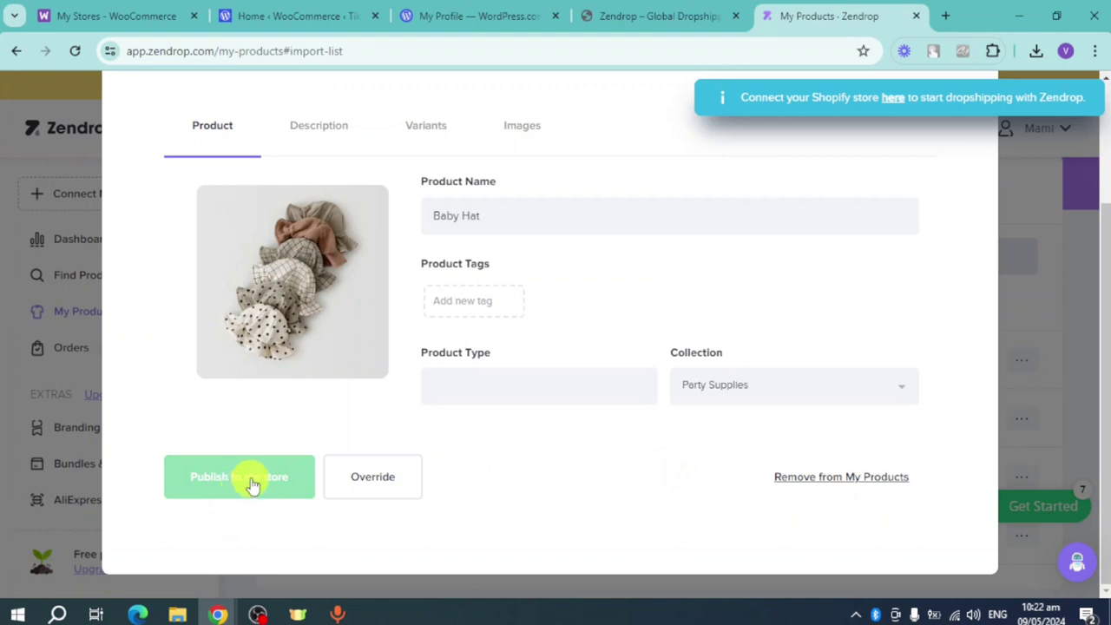
scroll(565, 429, "up", 2)
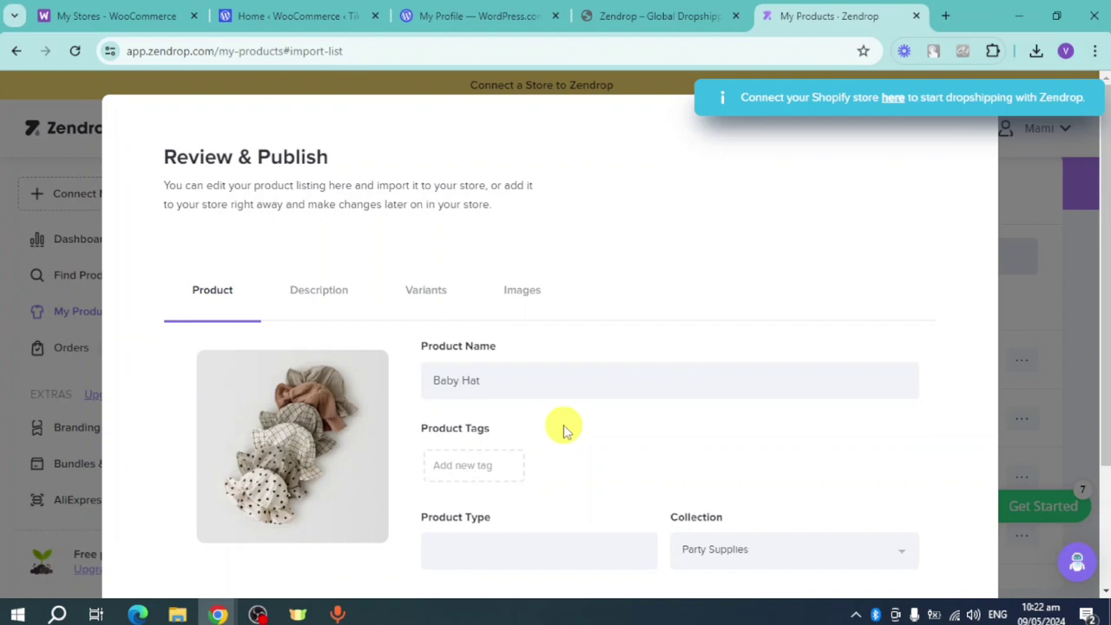
left_click(1025, 178)
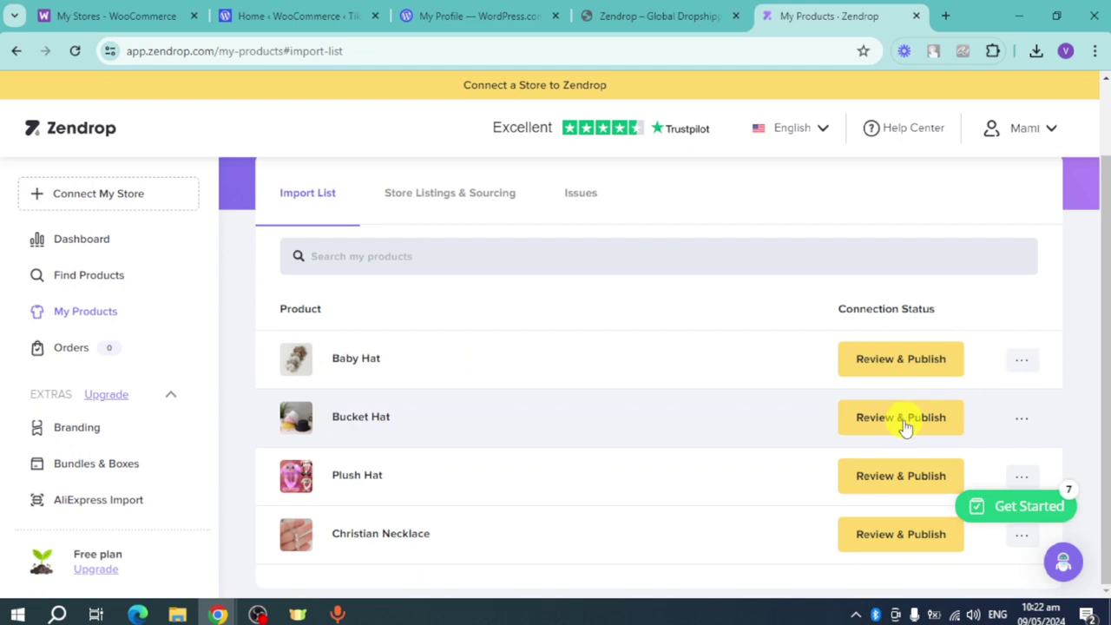
- View the Store Listings & Sourcing and Issues tabs, then go to the Orders page
left_click(450, 211)
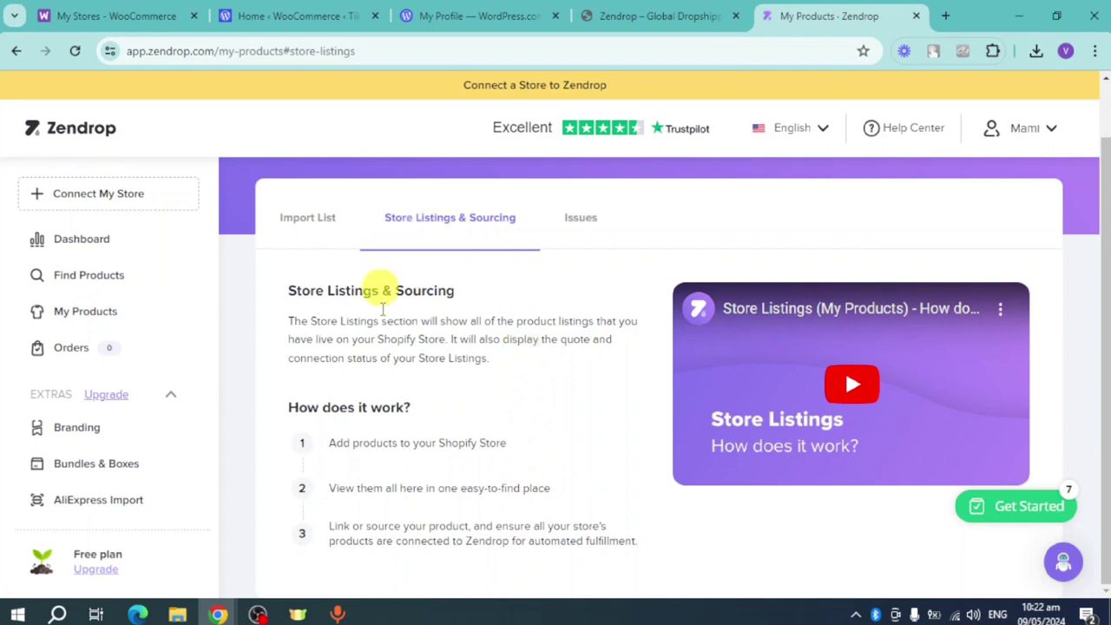
left_click(589, 232)
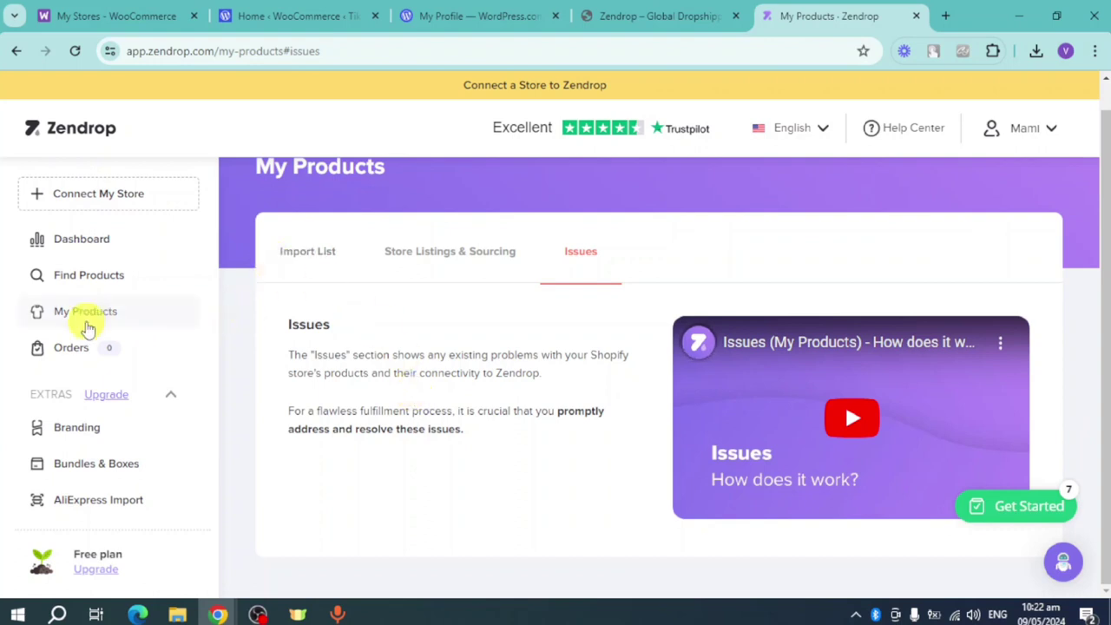
left_click(82, 358)
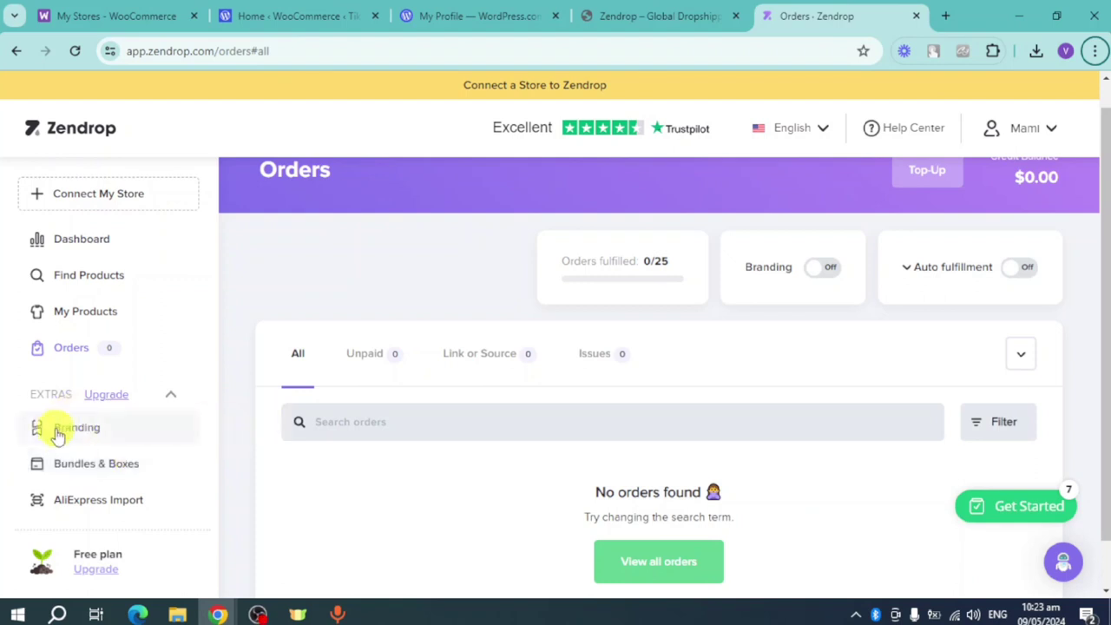
left_click(137, 452)
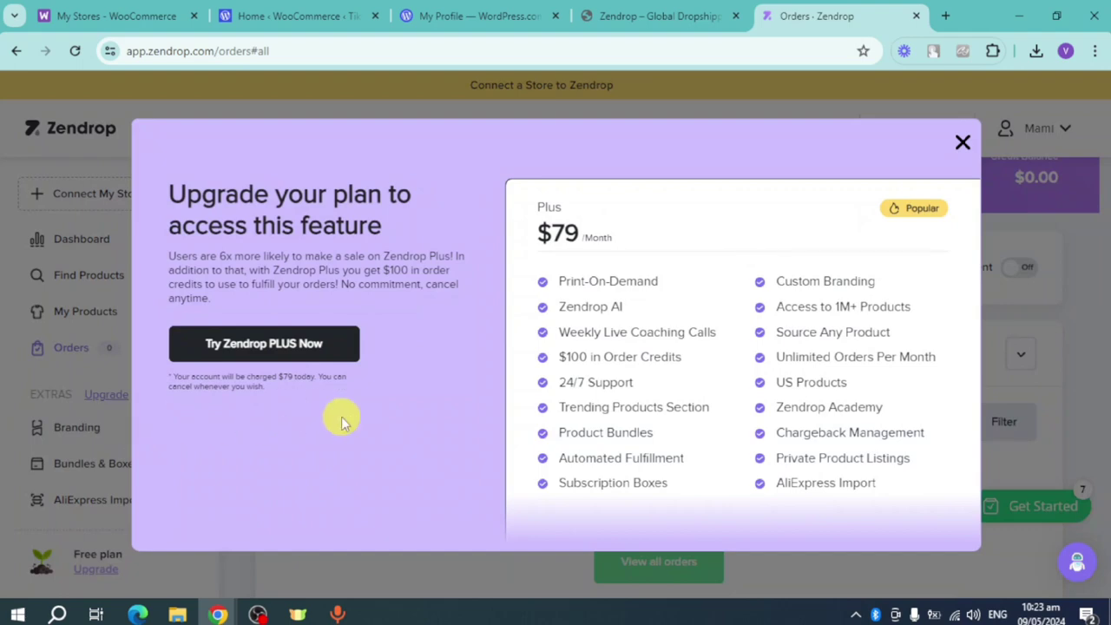
left_click(963, 143)
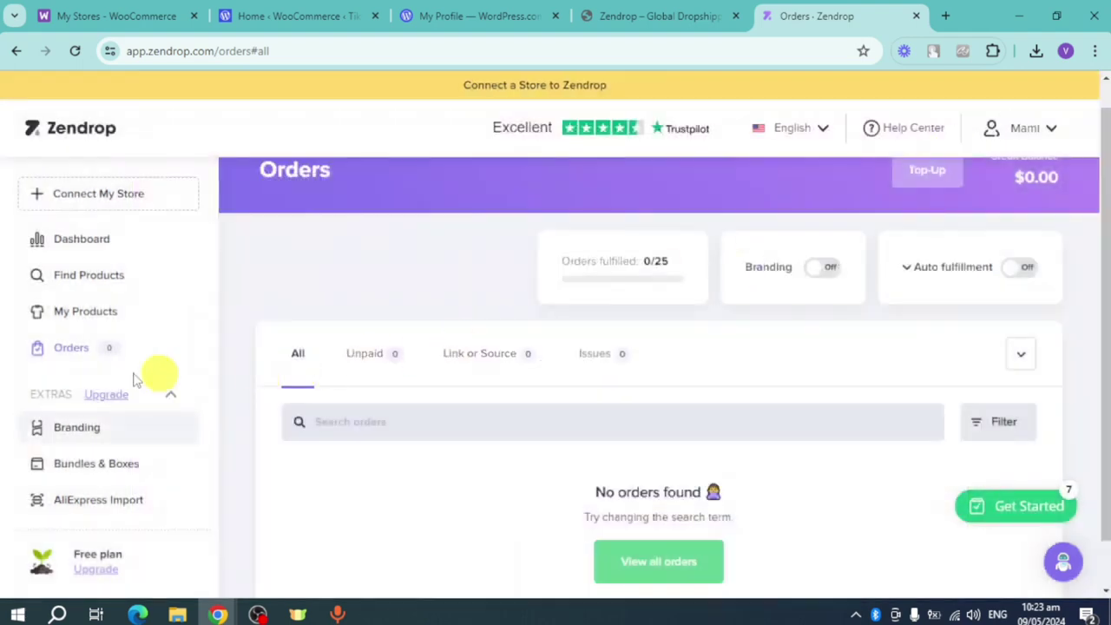
scroll(104, 373, "down", 2)
left_click(126, 305)
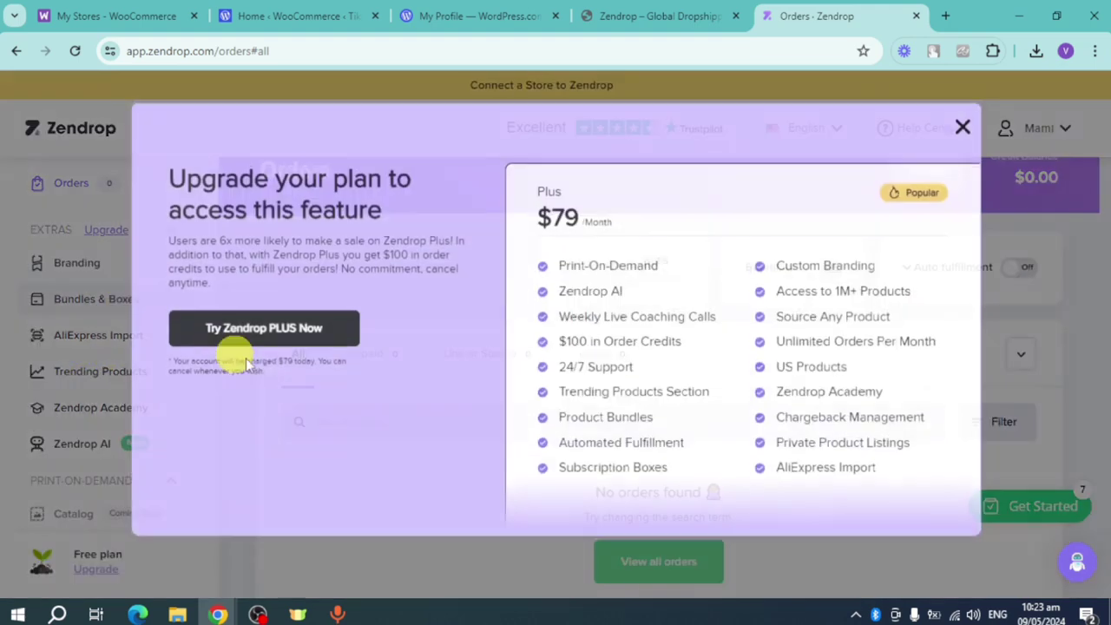
left_click(962, 148)
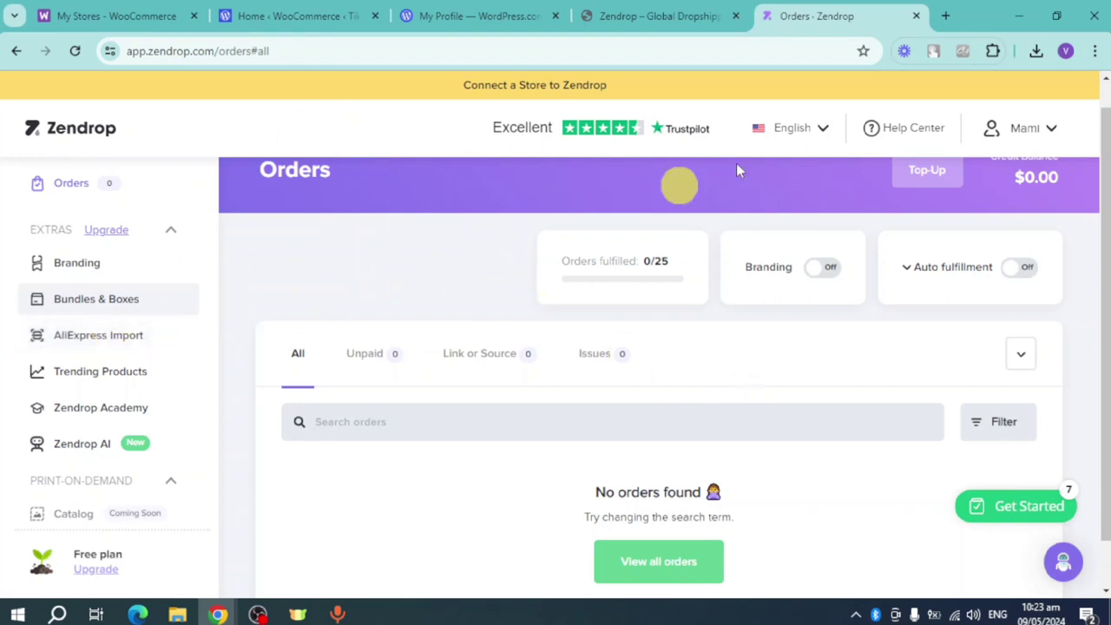
- Load the 100% Merino Wool T-Shirt AliExpress listing (373,77kr) in a new tab, then return to Zendrop Orders
left_click(947, 20)
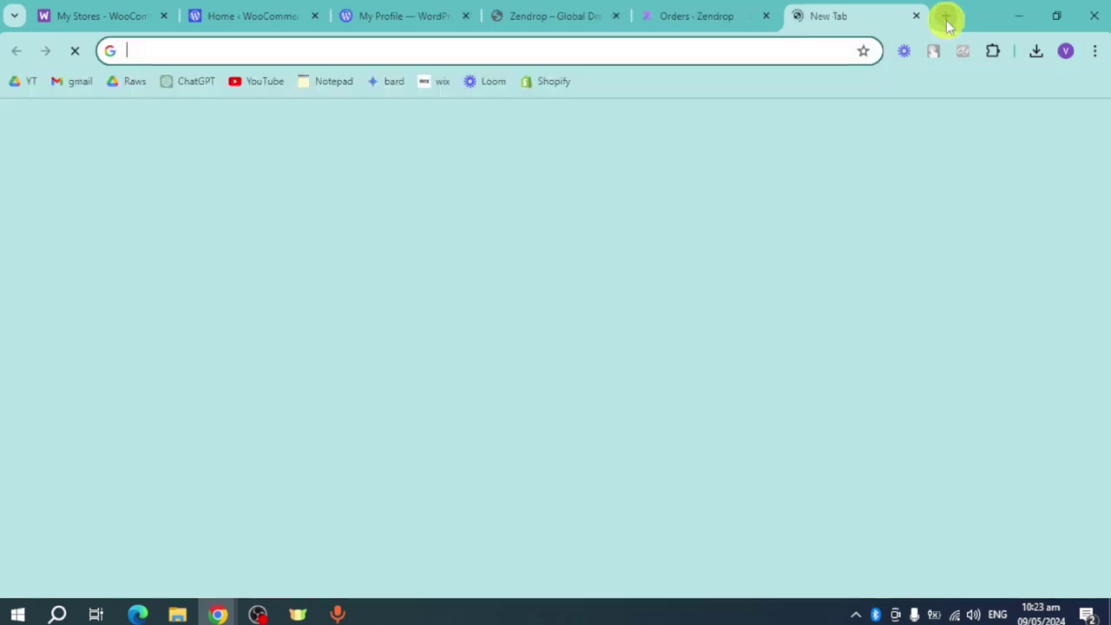
type("aliex")
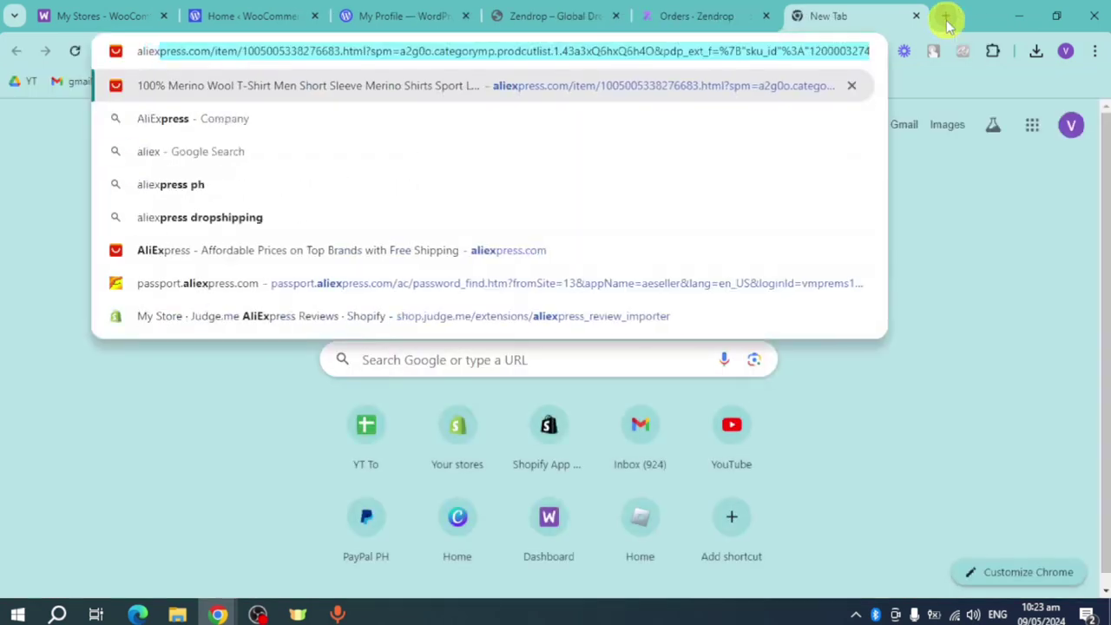
key("Return")
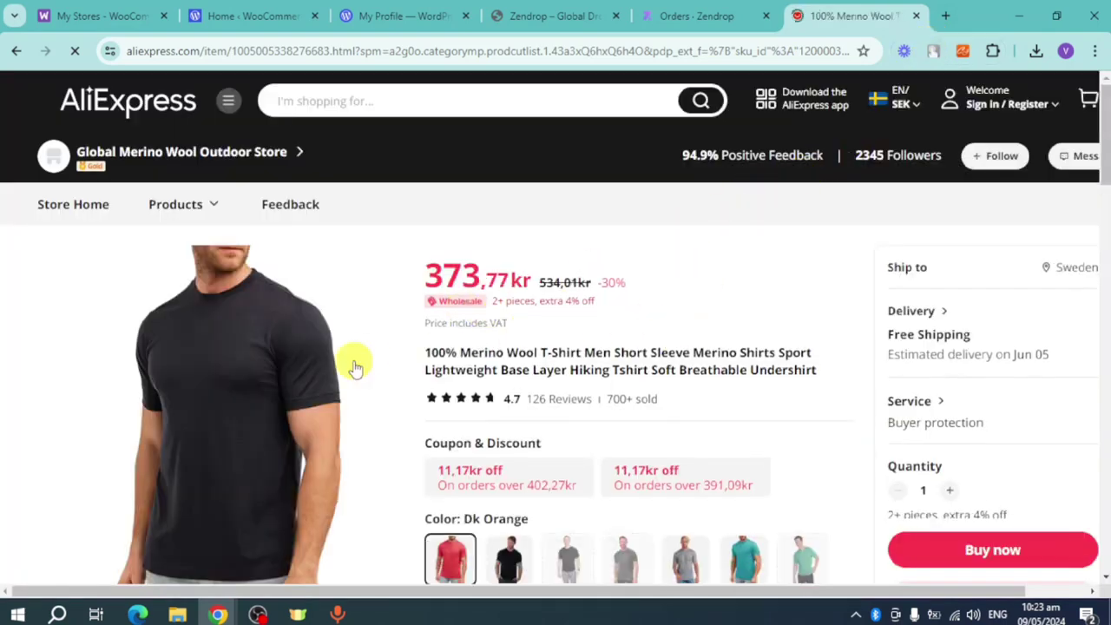
scroll(355, 362, "down", 1)
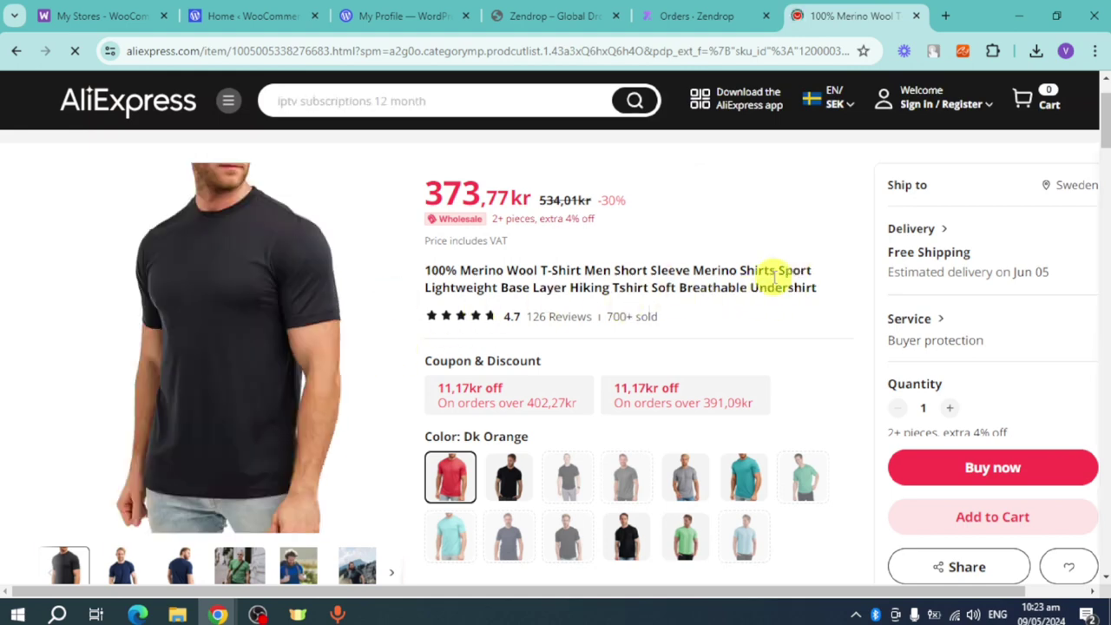
left_click(720, 50)
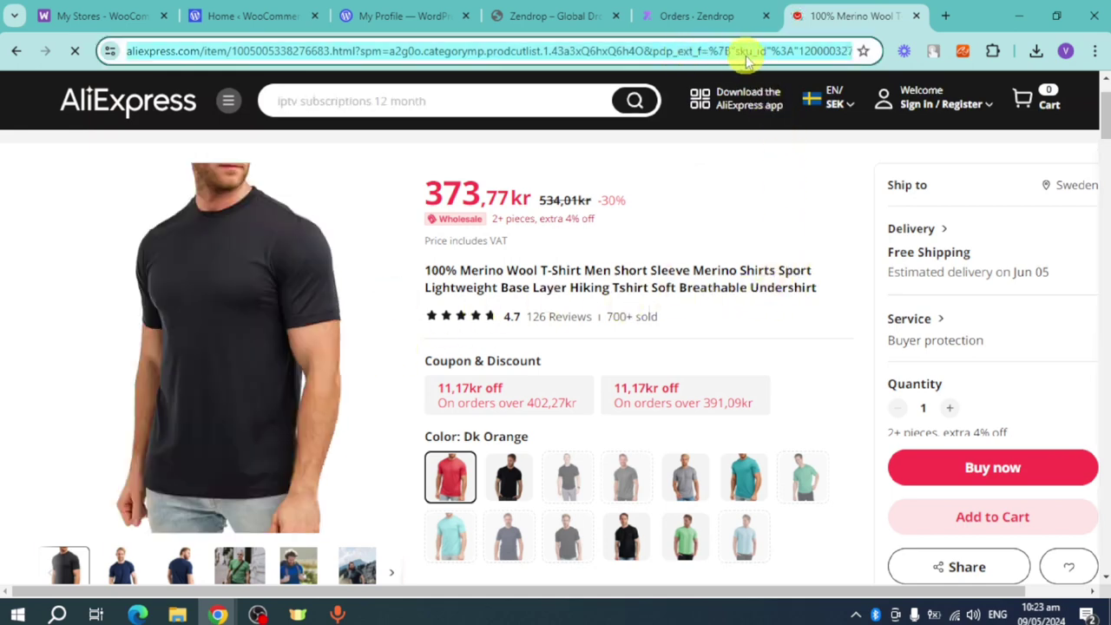
left_click(712, 16)
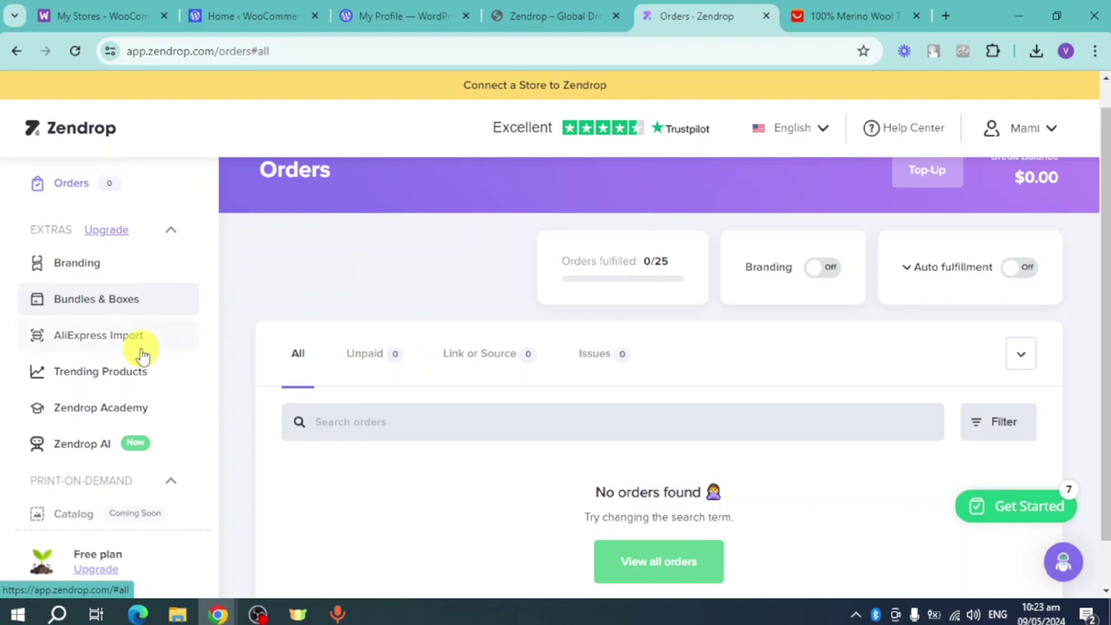
- Reopen Zendrop's My Products import list, then switch to the Tiktok Store1 WooCommerce home tab
scroll(139, 350, "up", 3)
left_click(116, 318)
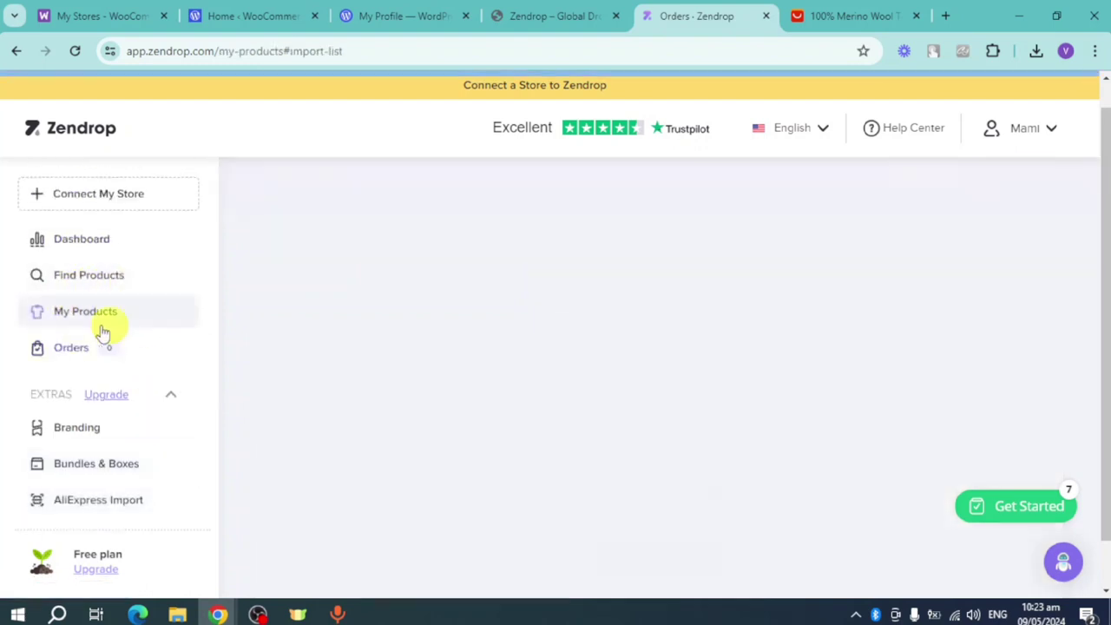
scroll(573, 489, "down", 1)
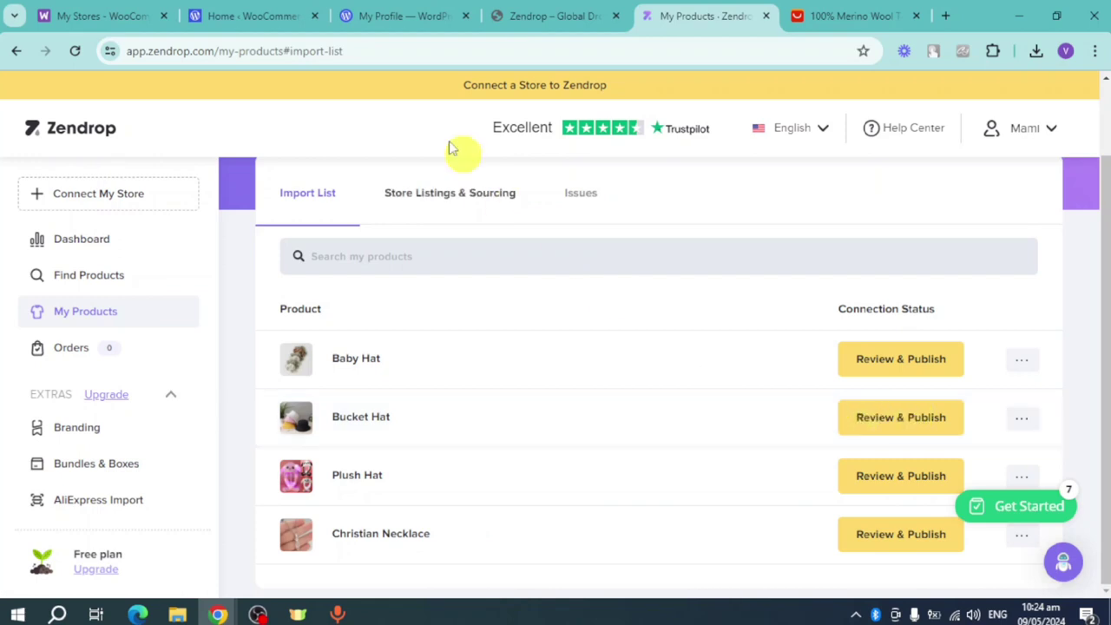
left_click(273, 15)
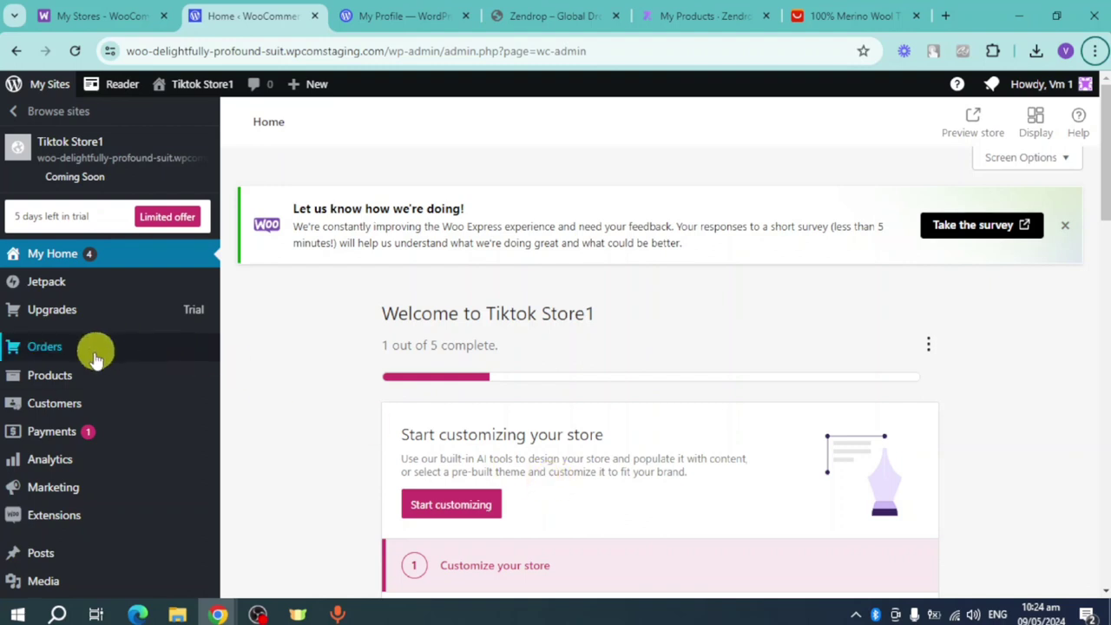
- Scroll through the WooCommerce Products list, then go to the empty Orders page
left_click(62, 382)
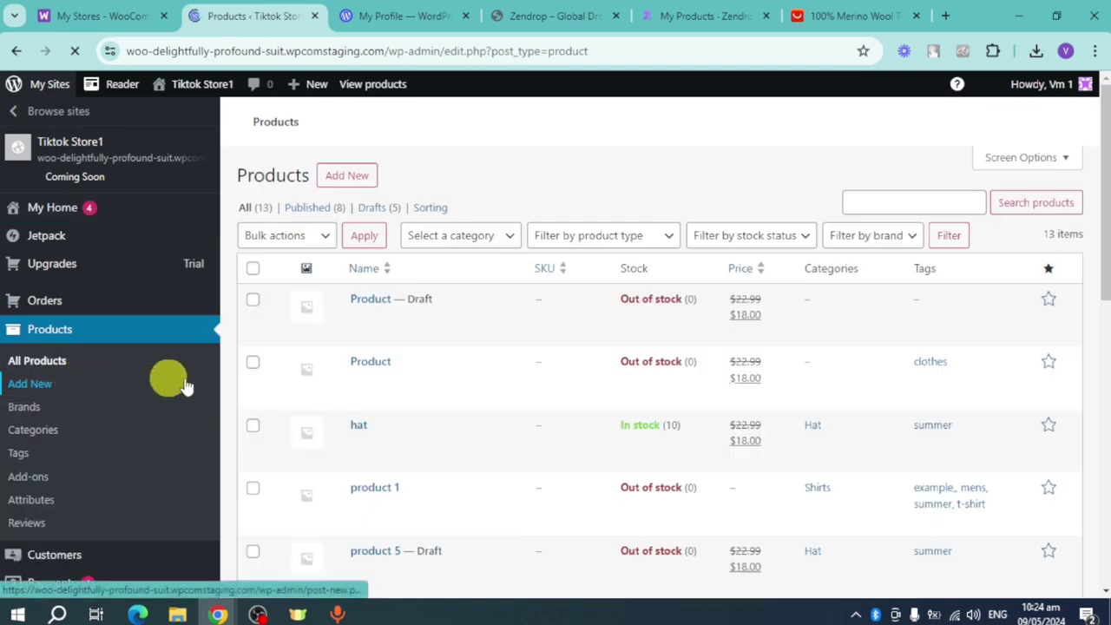
scroll(906, 347, "down", 4)
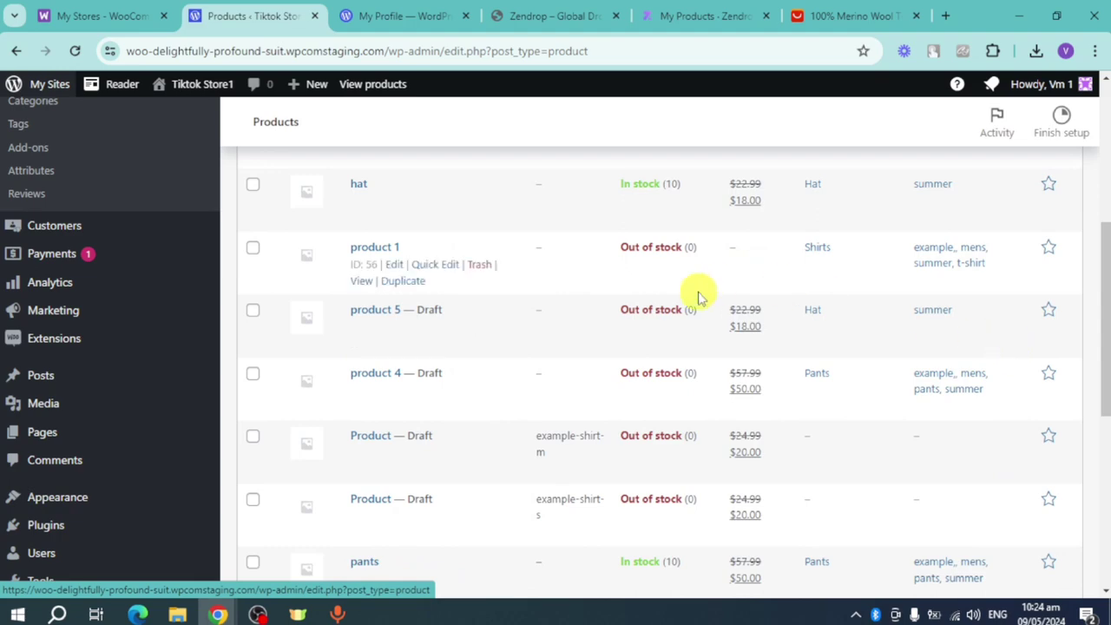
scroll(622, 295, "up", 4)
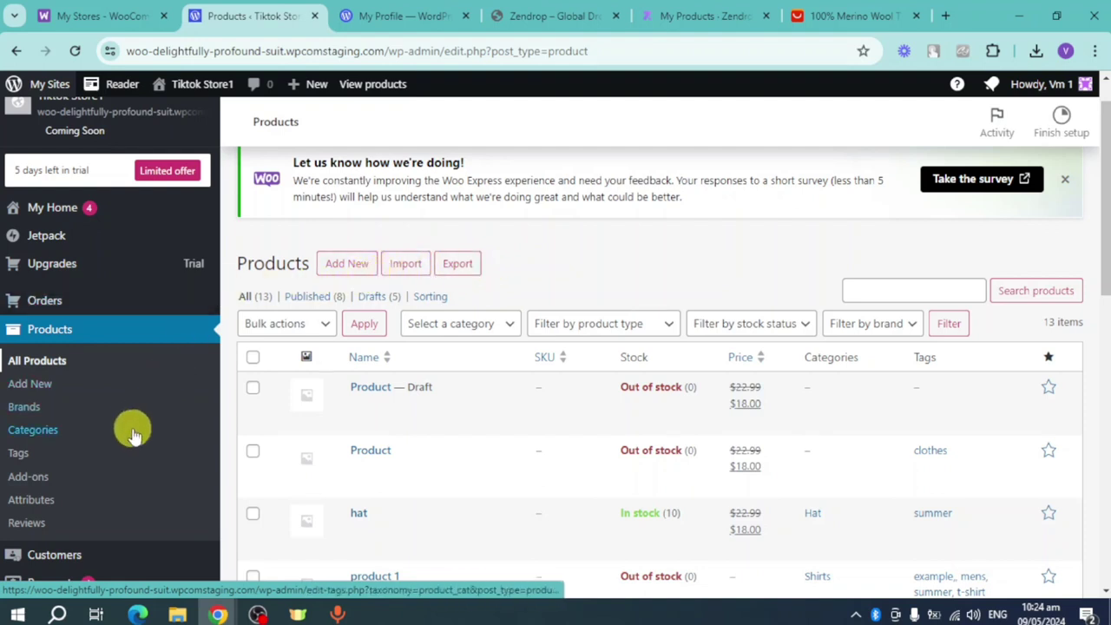
scroll(131, 427, "down", 2)
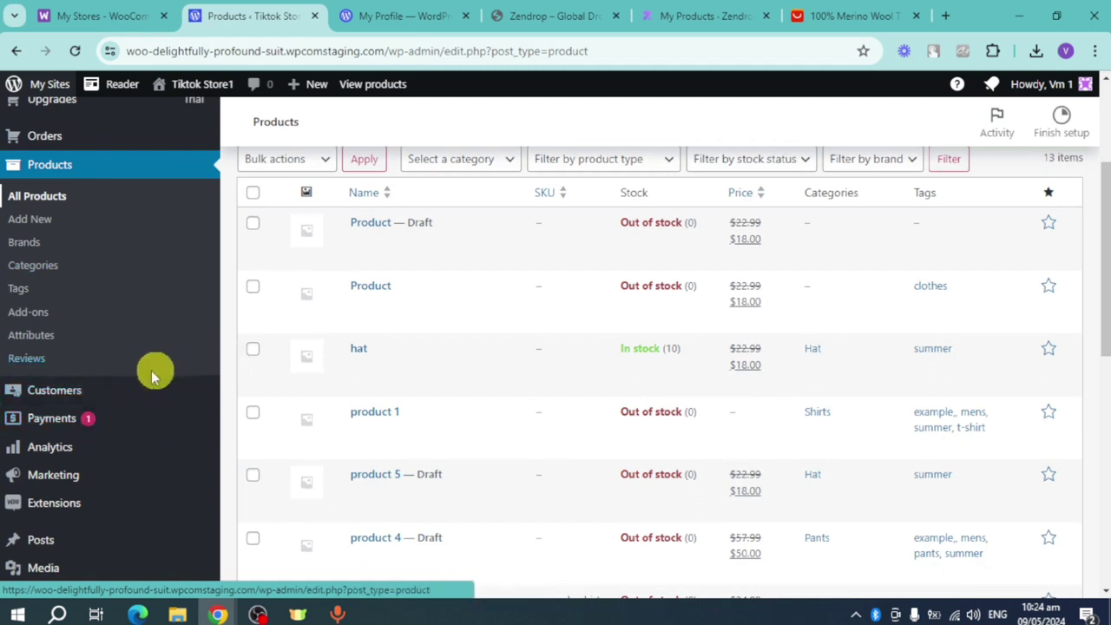
scroll(153, 373, "up", 2)
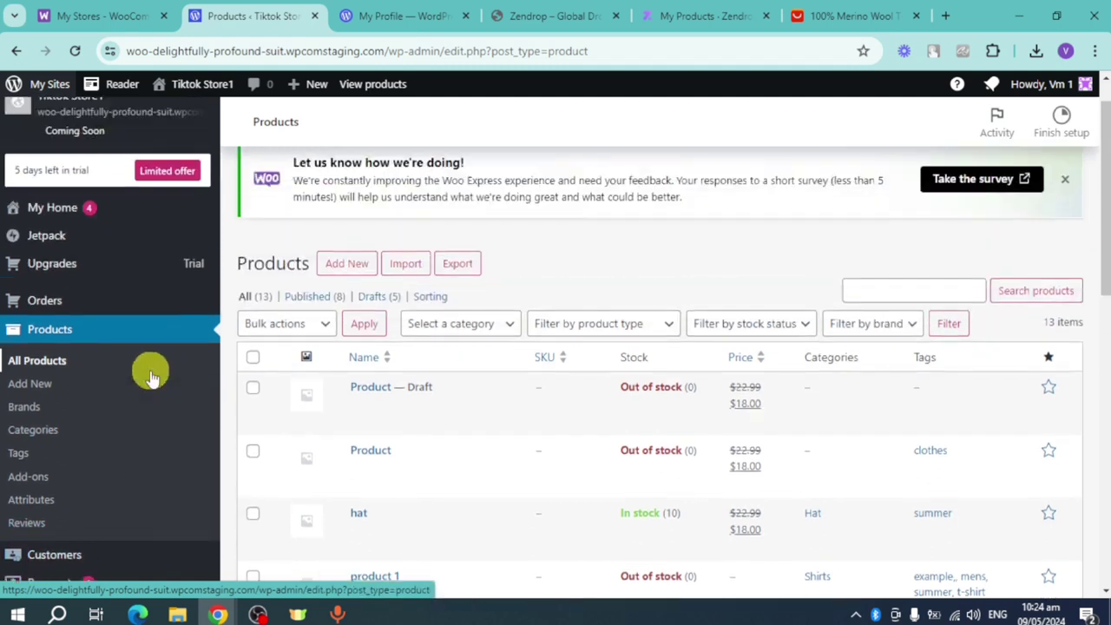
left_click(101, 304)
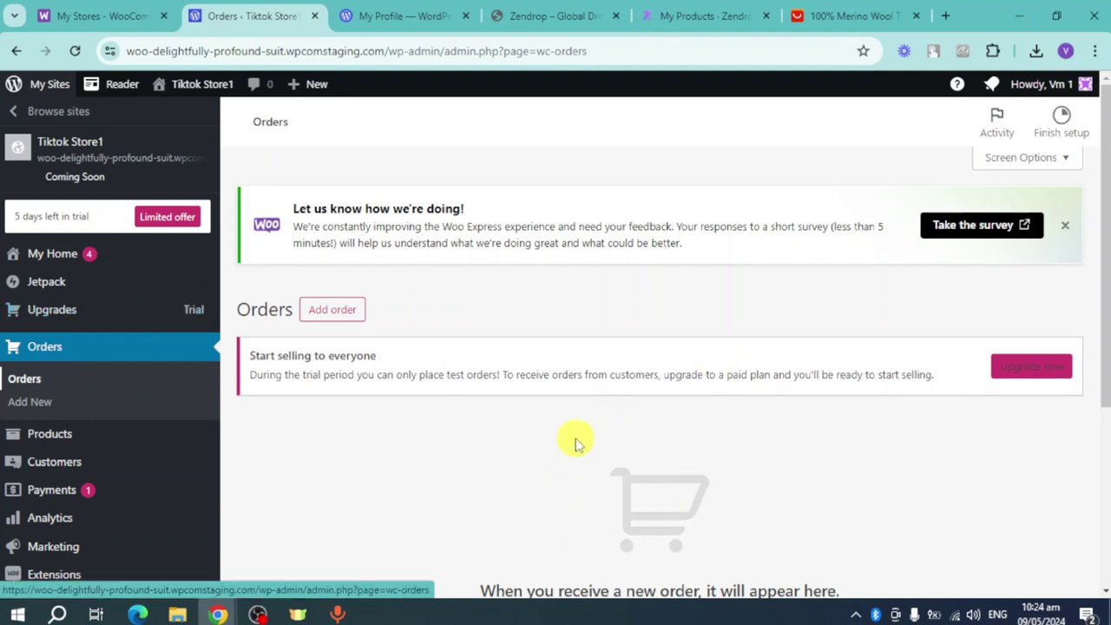
- View the WooCommerce Customers page, which lists 0 customers and no data
scroll(579, 423, "down", 1)
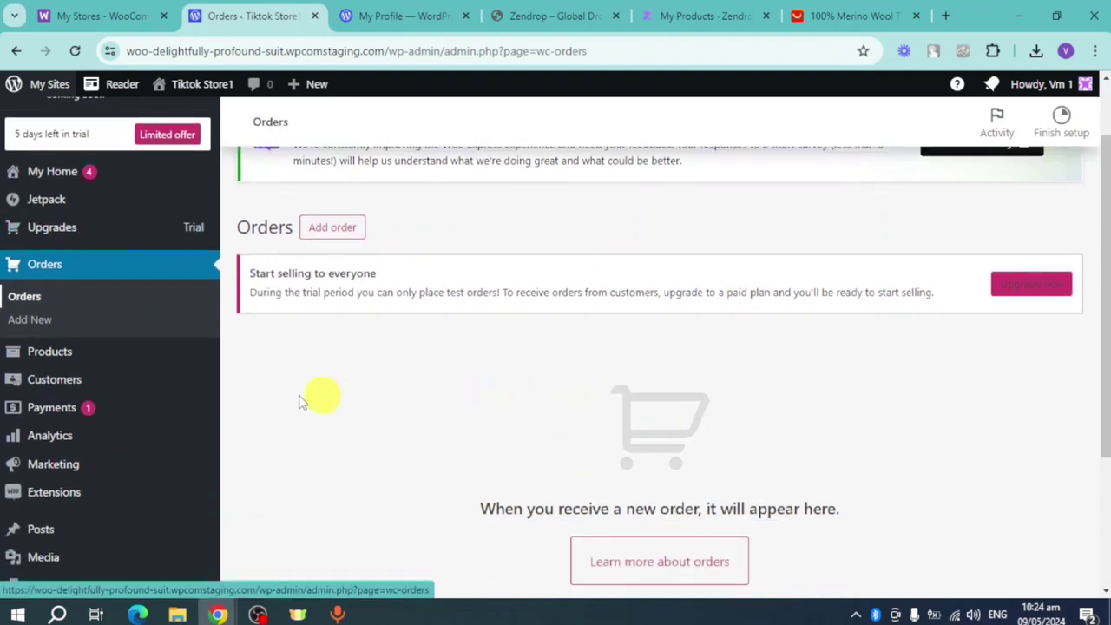
left_click(142, 386)
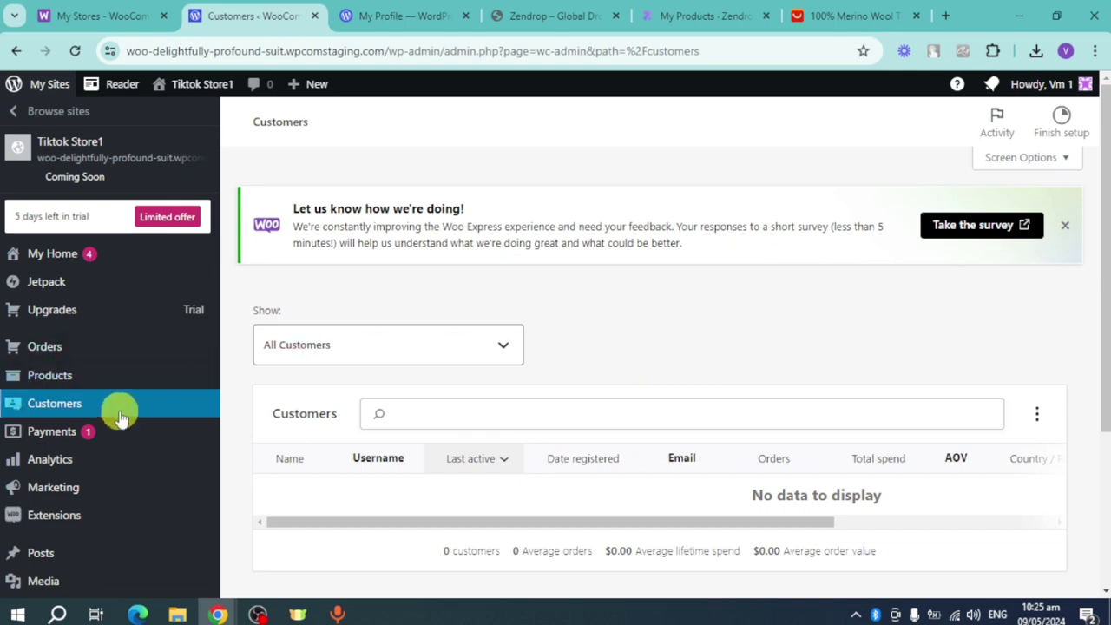
- Review the WooPayments Connect page's welcome and its request to verify business details for deposits
left_click(103, 434)
scroll(313, 445, "down", 1)
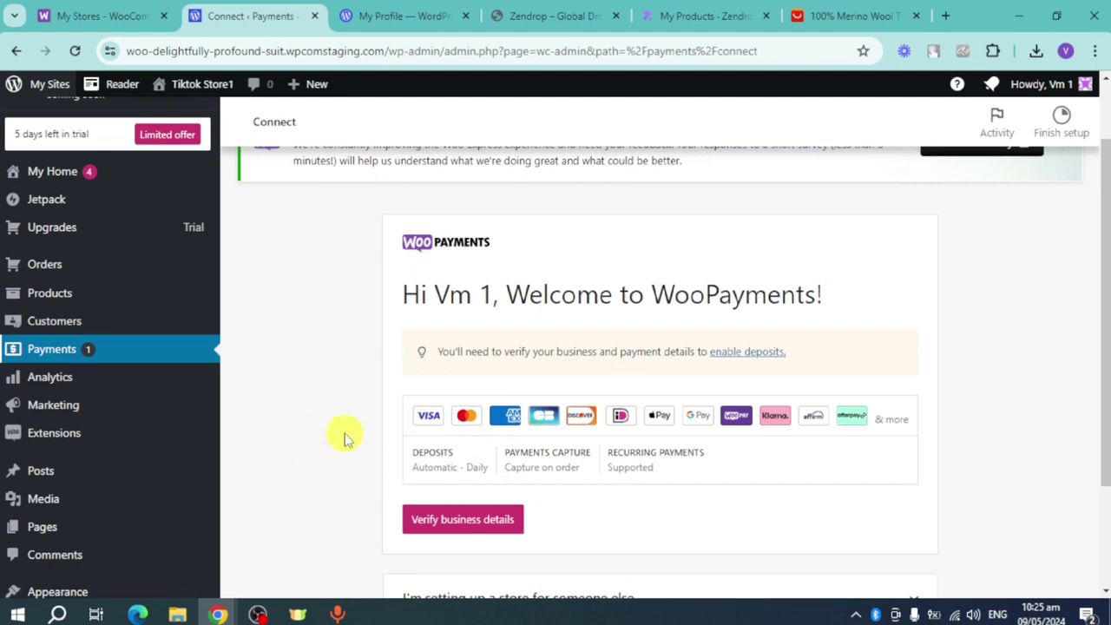
scroll(669, 434, "down", 2)
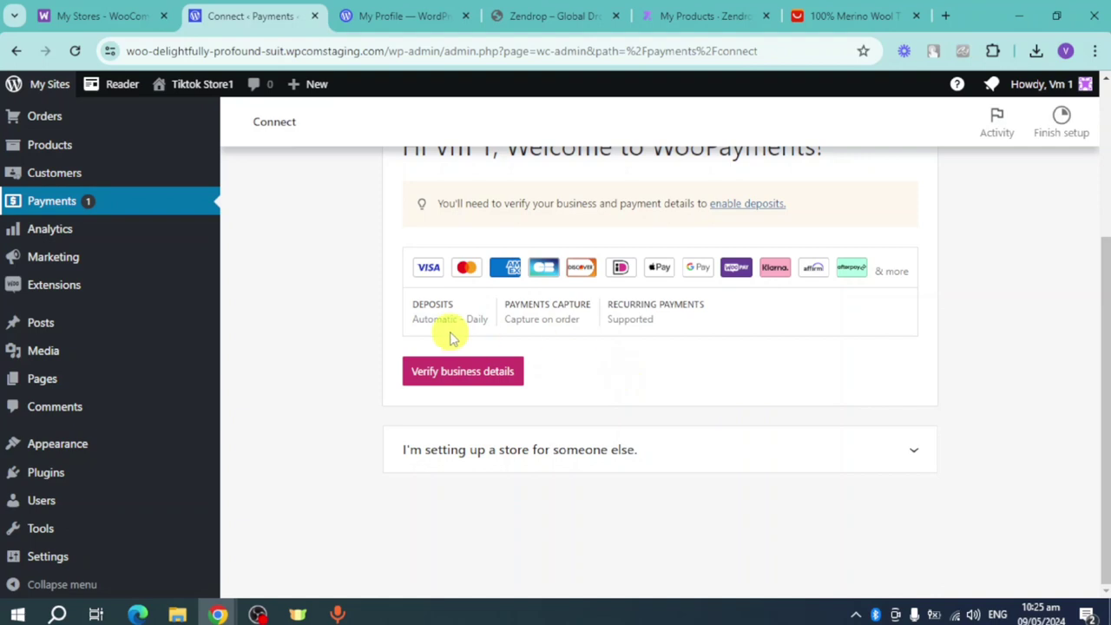
scroll(377, 339, "up", 1)
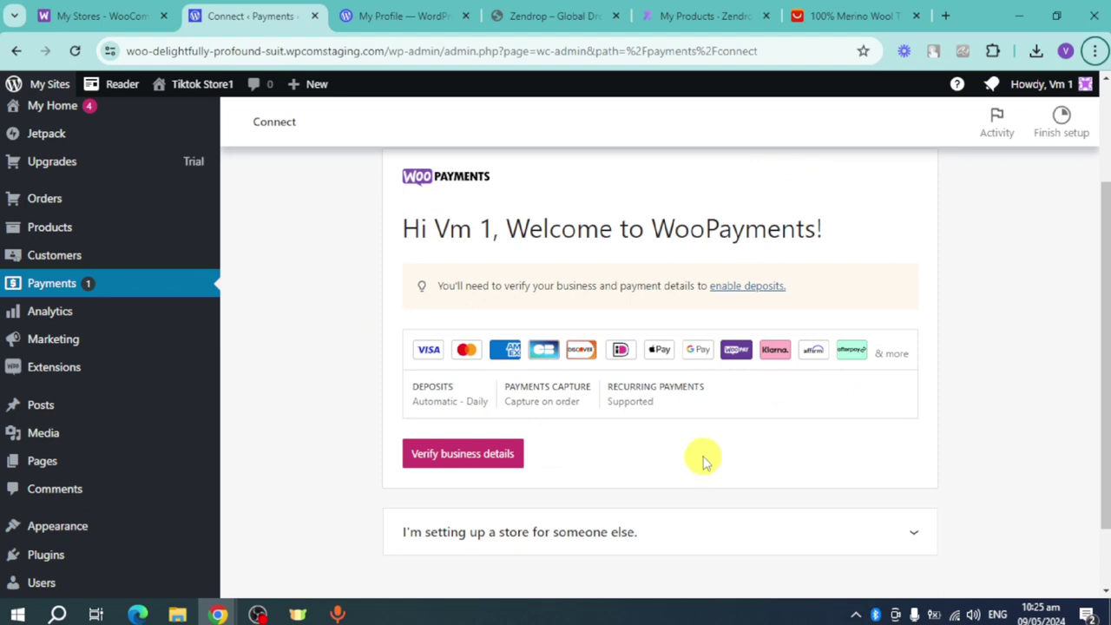
scroll(347, 453, "up", 3)
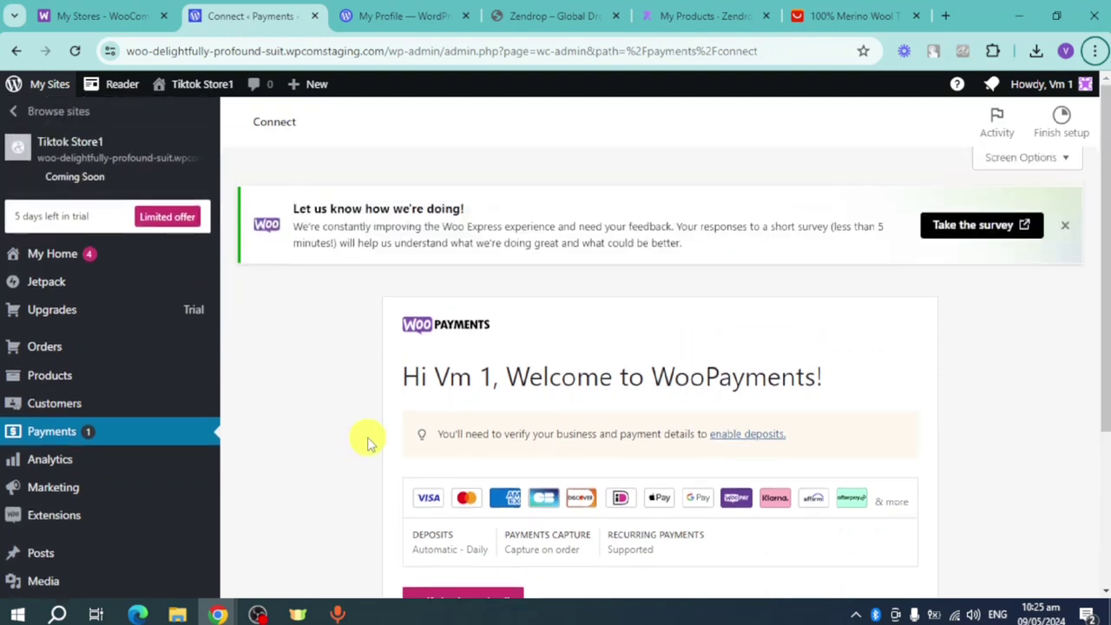